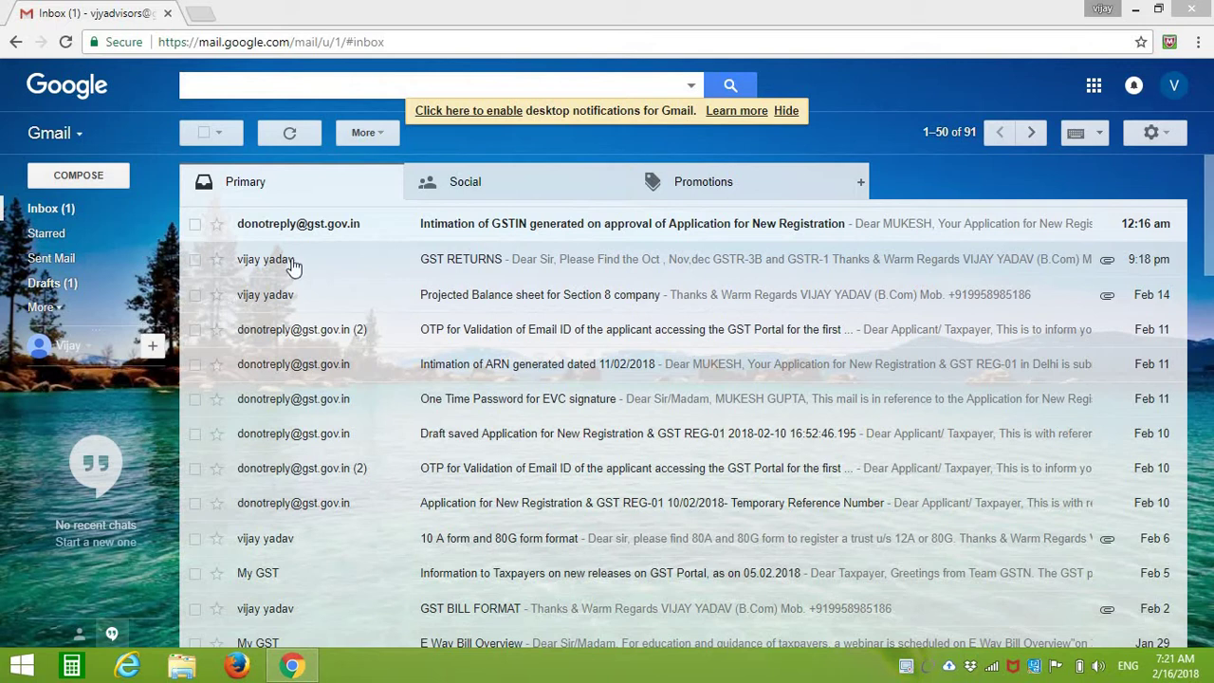
- Open the Gmail message 'Intimation of GSTIN generated on approval of Application for New Registration'
left_click(363, 239)
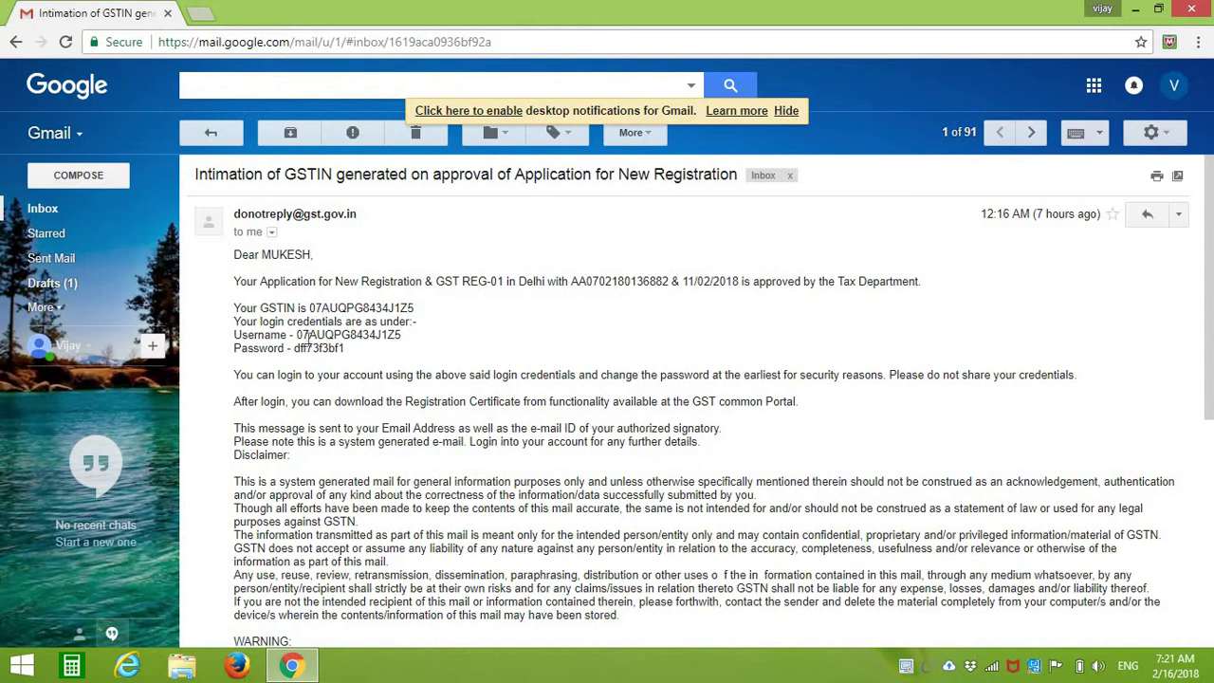
- Load gst.gov.in in a new Chrome tab beside the email
left_click(205, 18)
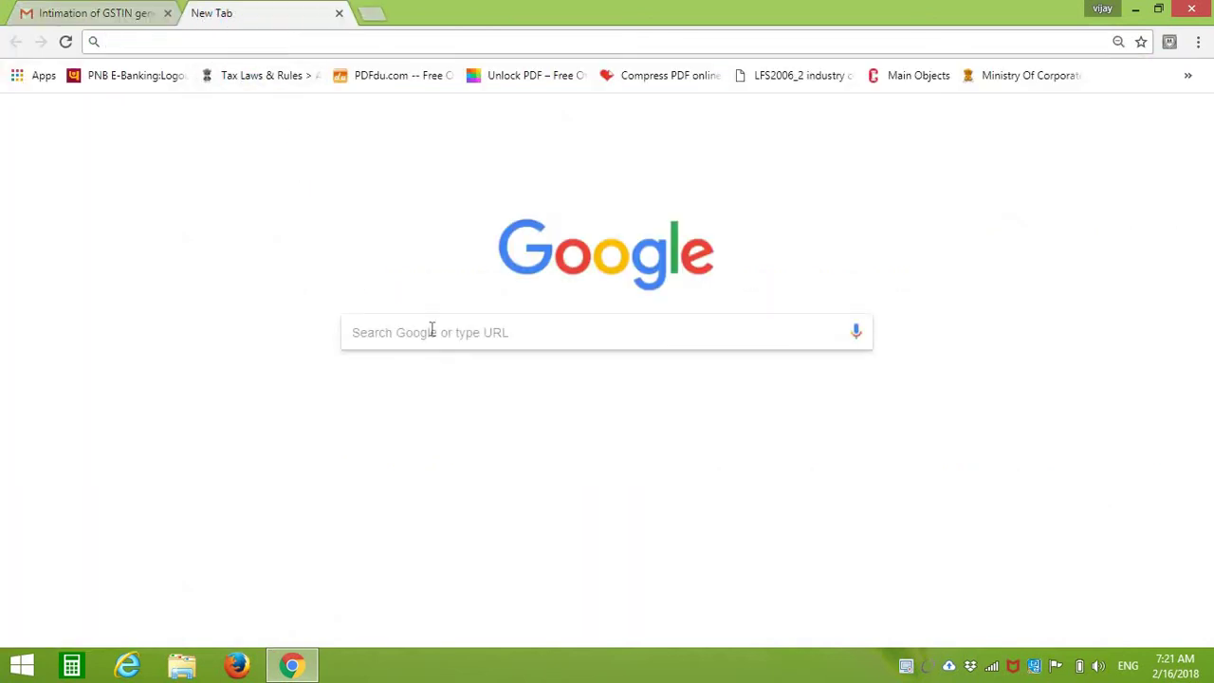
left_click(431, 329)
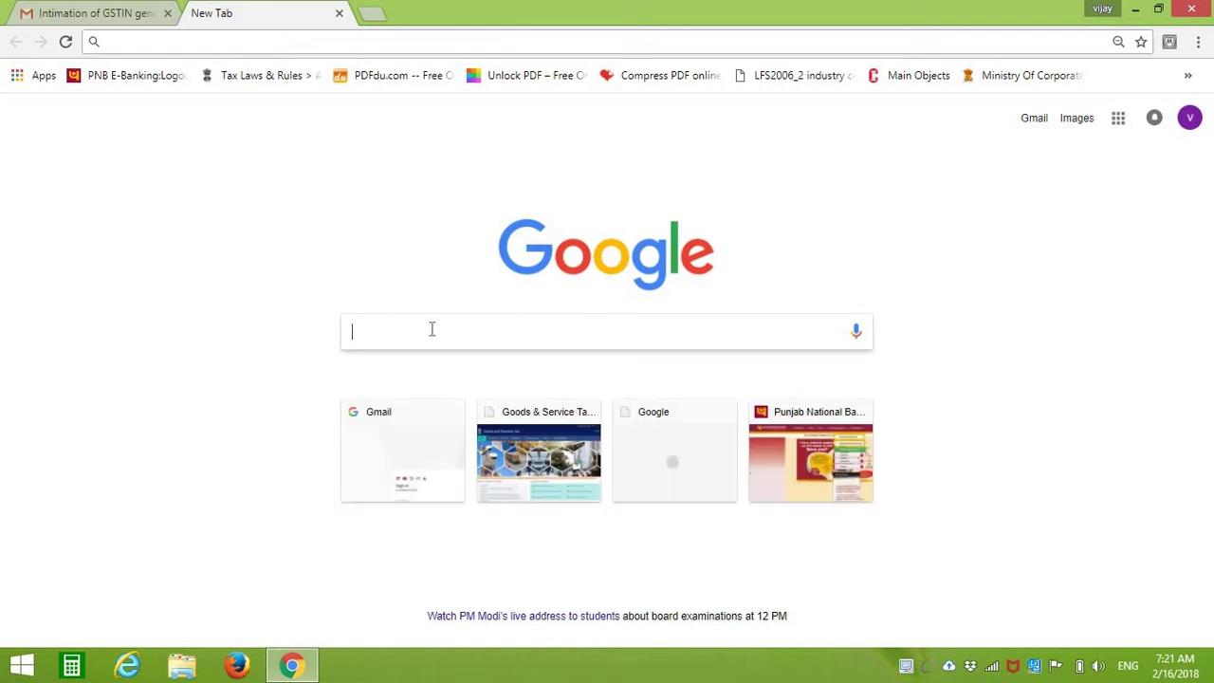
type("vis")
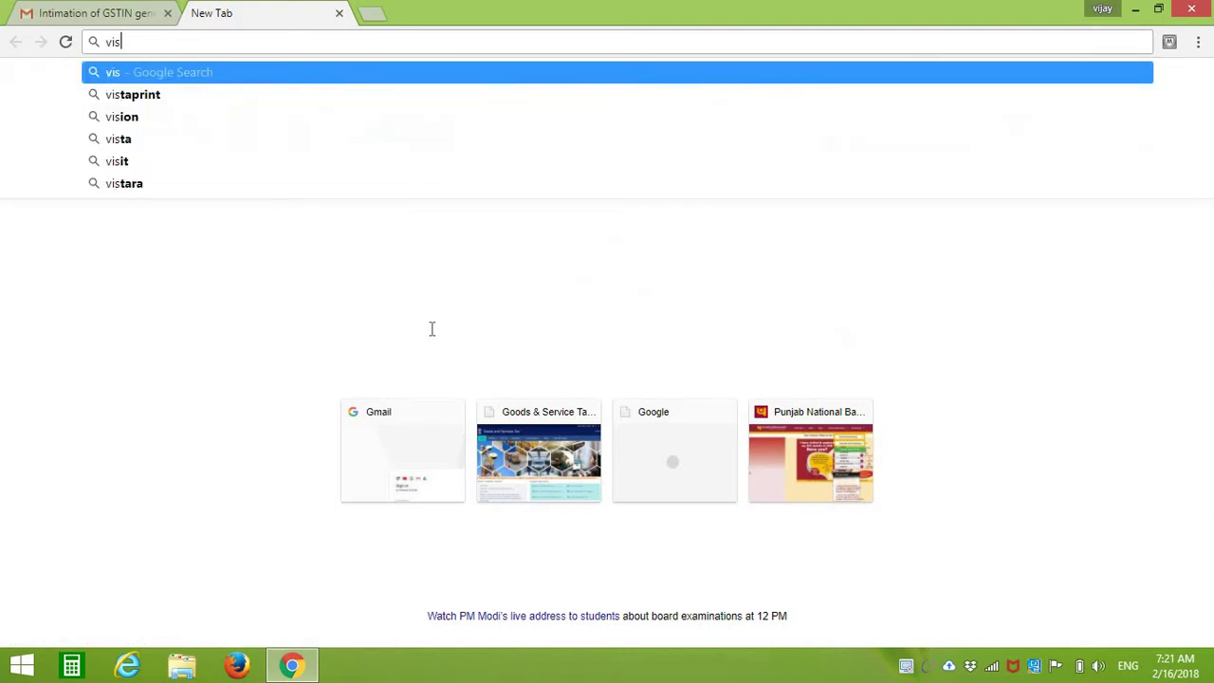
key("BackSpace")
key("BackSpace")
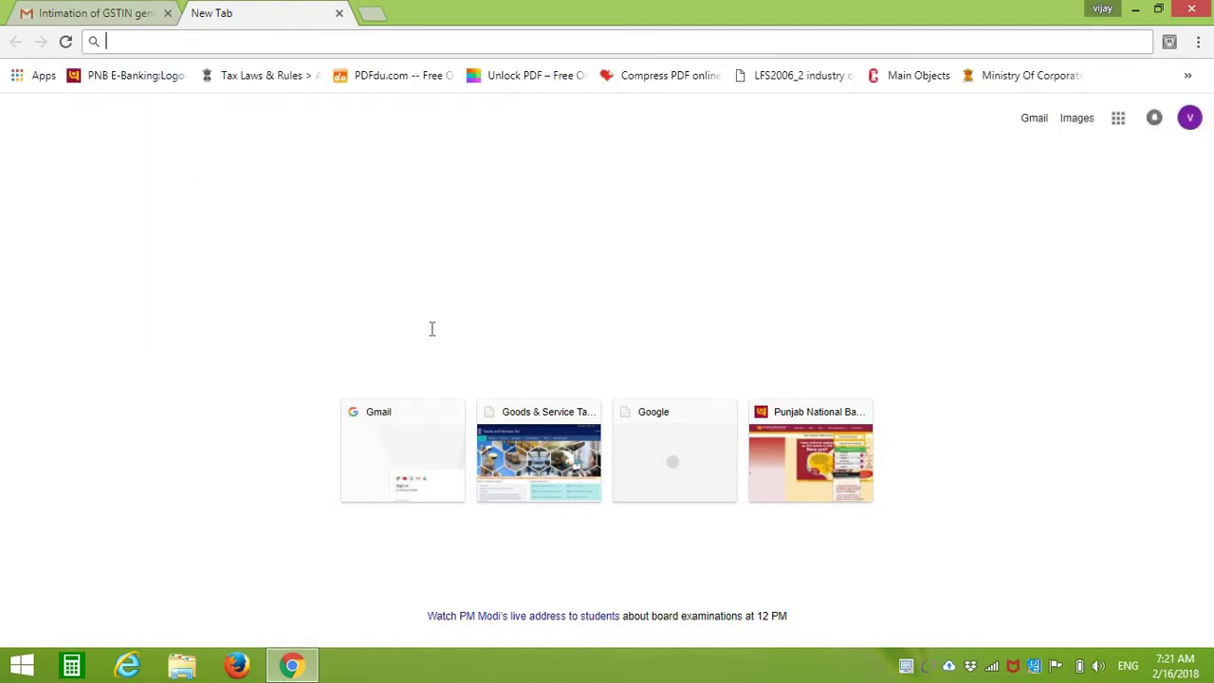
type("gst.g")
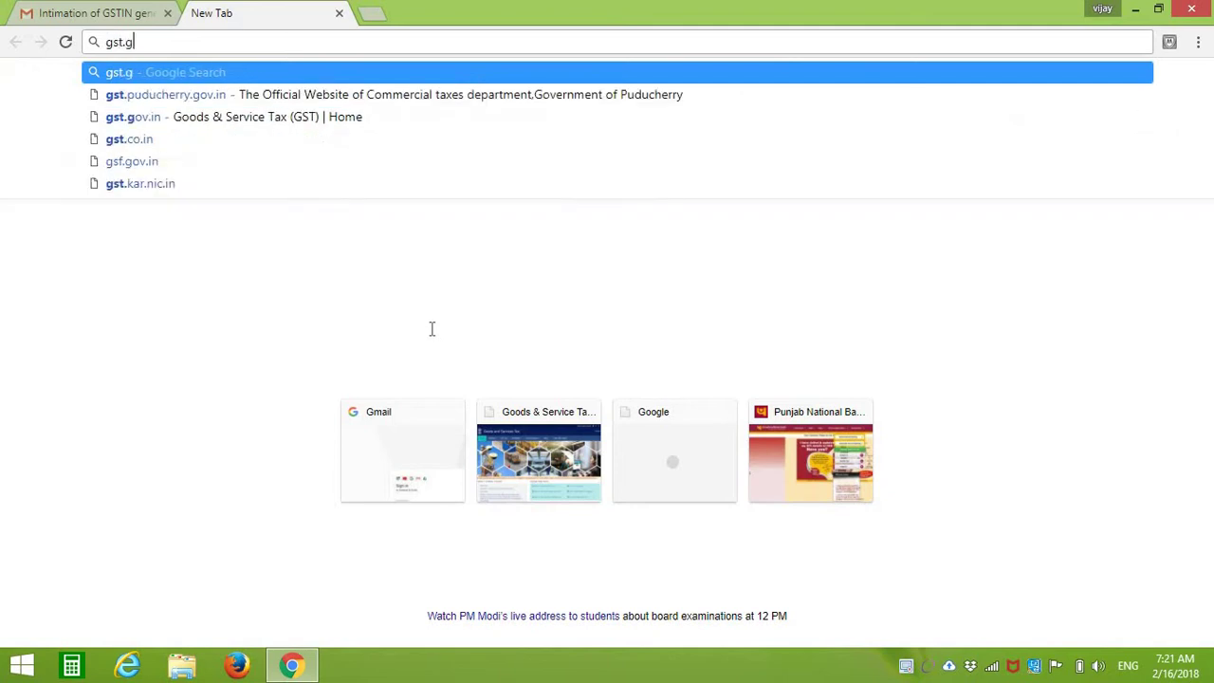
type("ov.in")
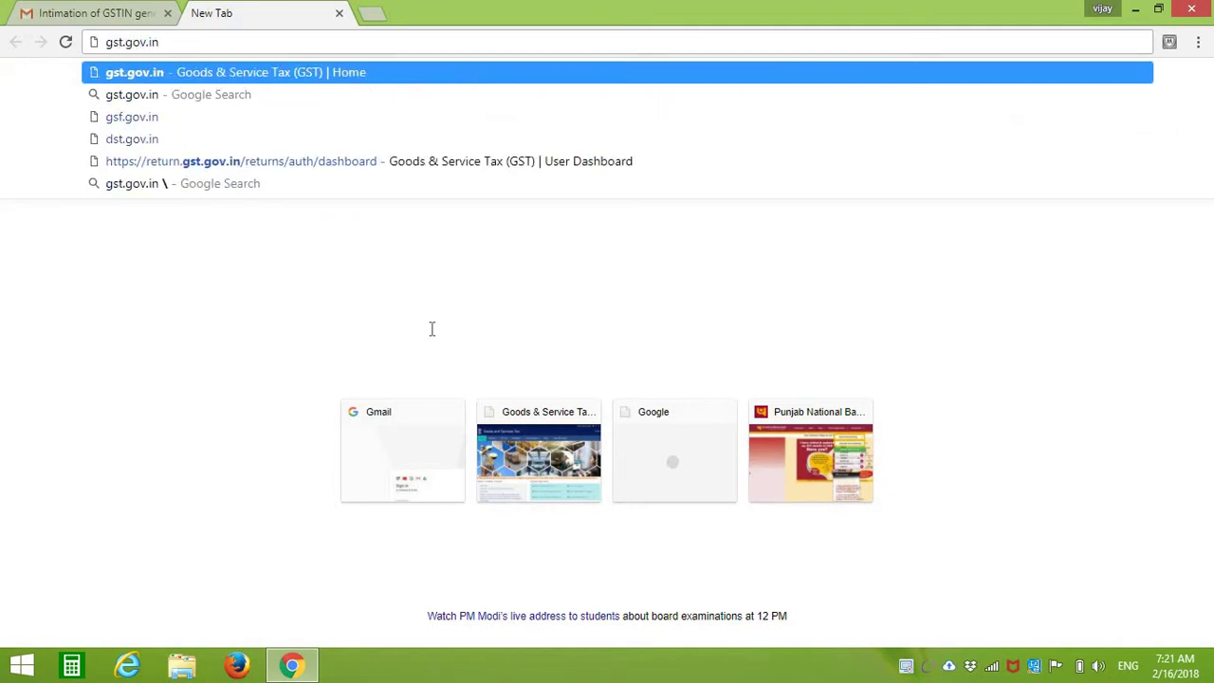
key("Return")
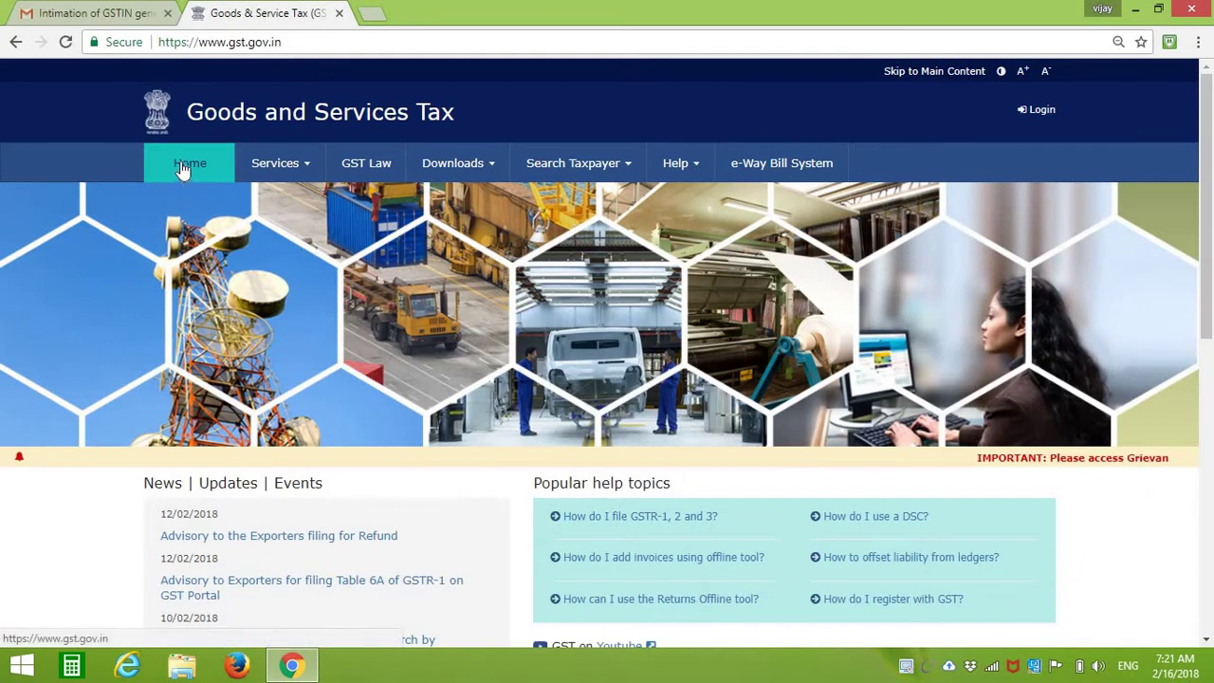
- Go to the portal's Login page and switch to the First time login form
left_click(1040, 110)
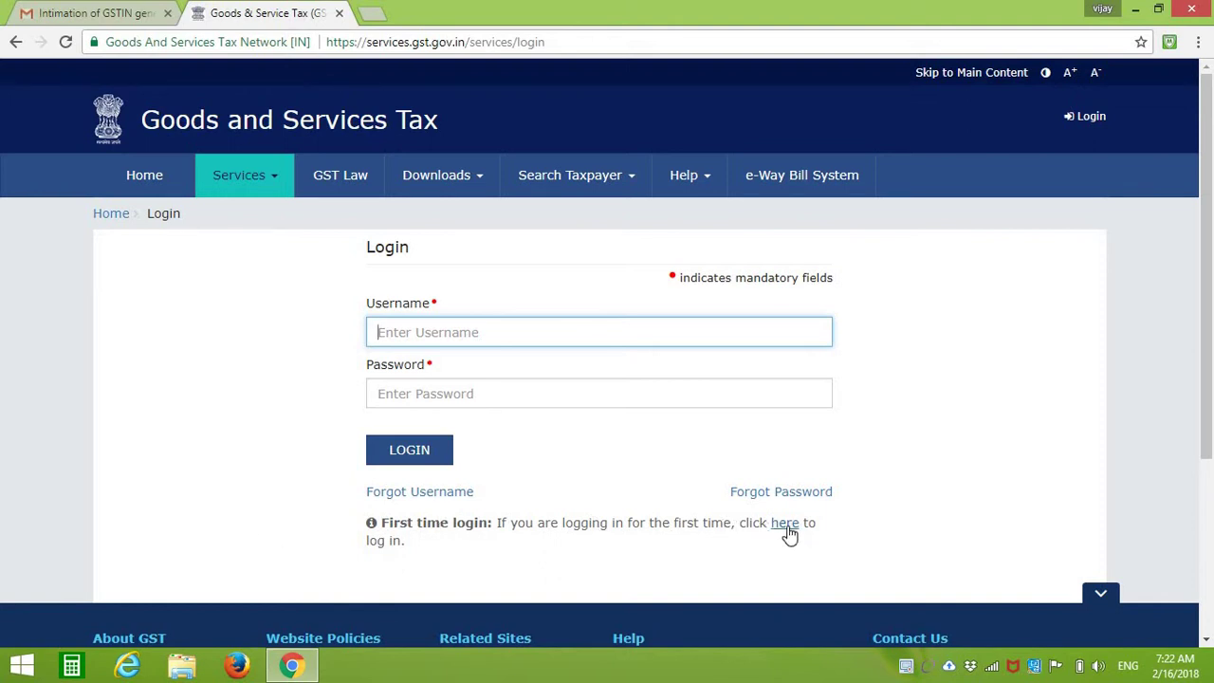
left_click(786, 526)
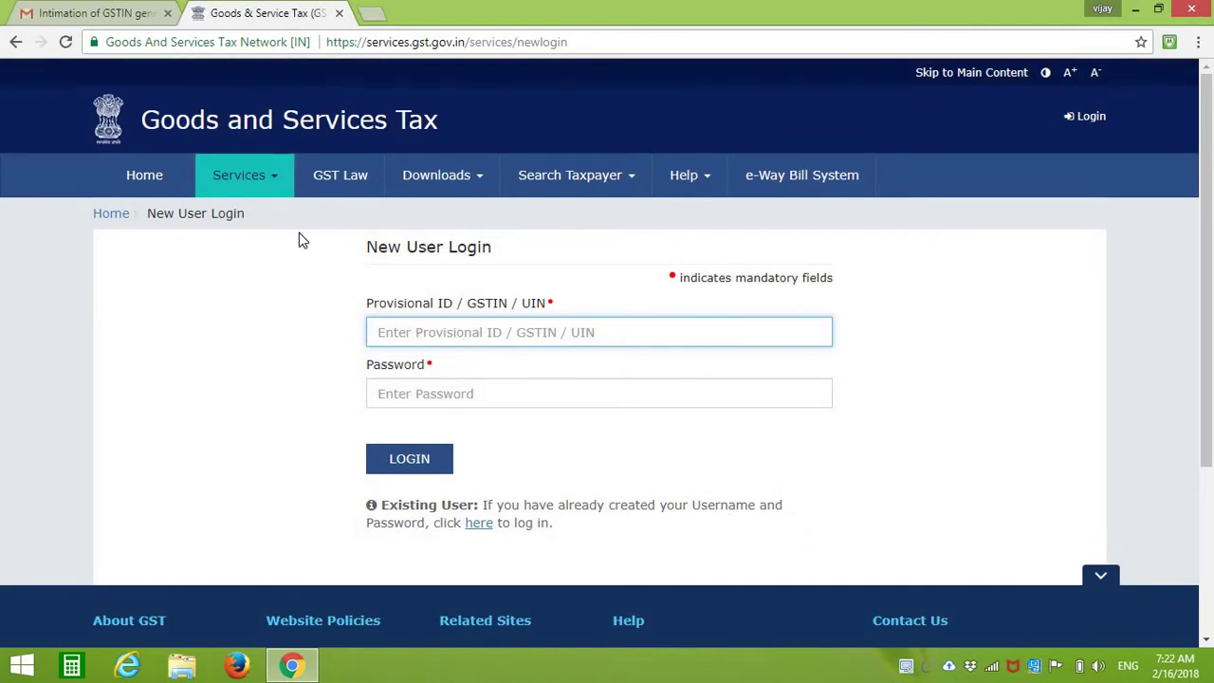
- Copy the username value from the GSTIN email and return to the New User Login tab
left_click(100, 14)
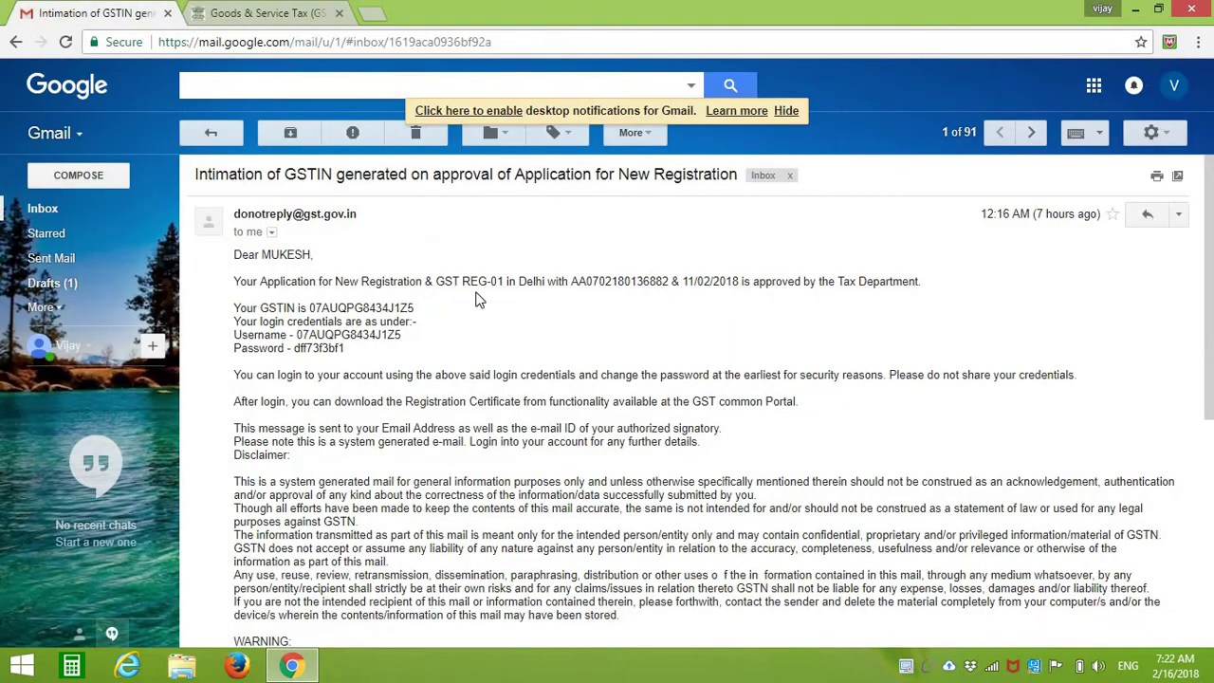
double_click(344, 308)
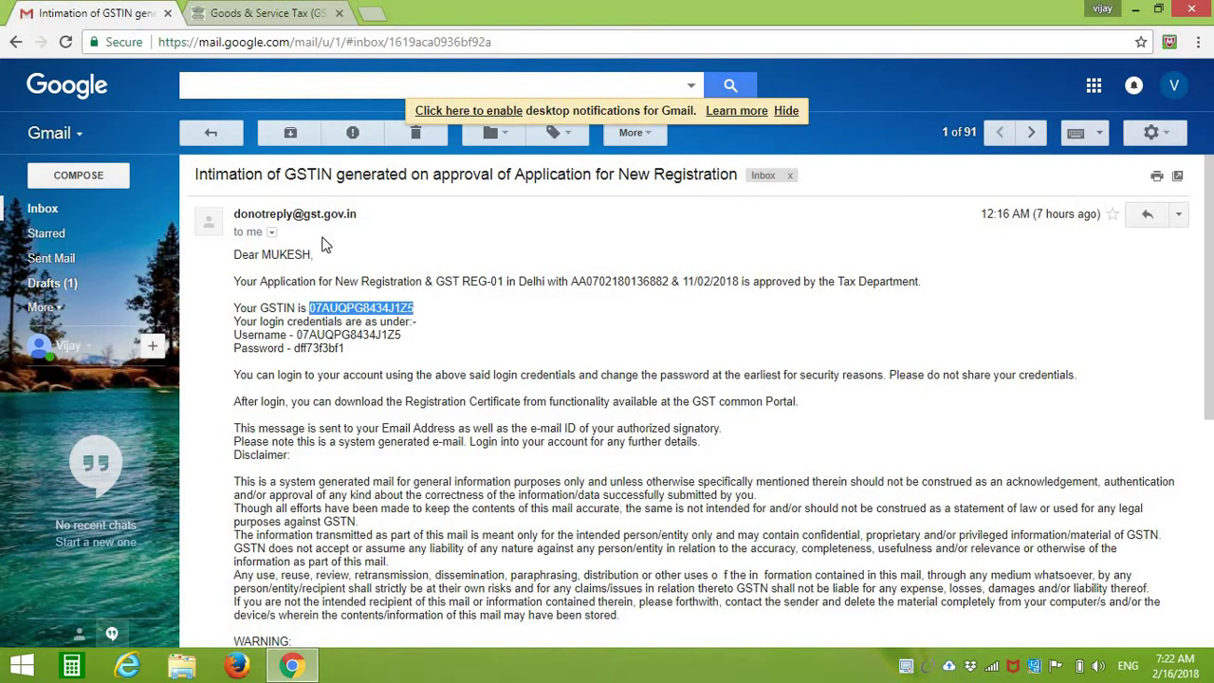
double_click(347, 336)
key("ctrl+c")
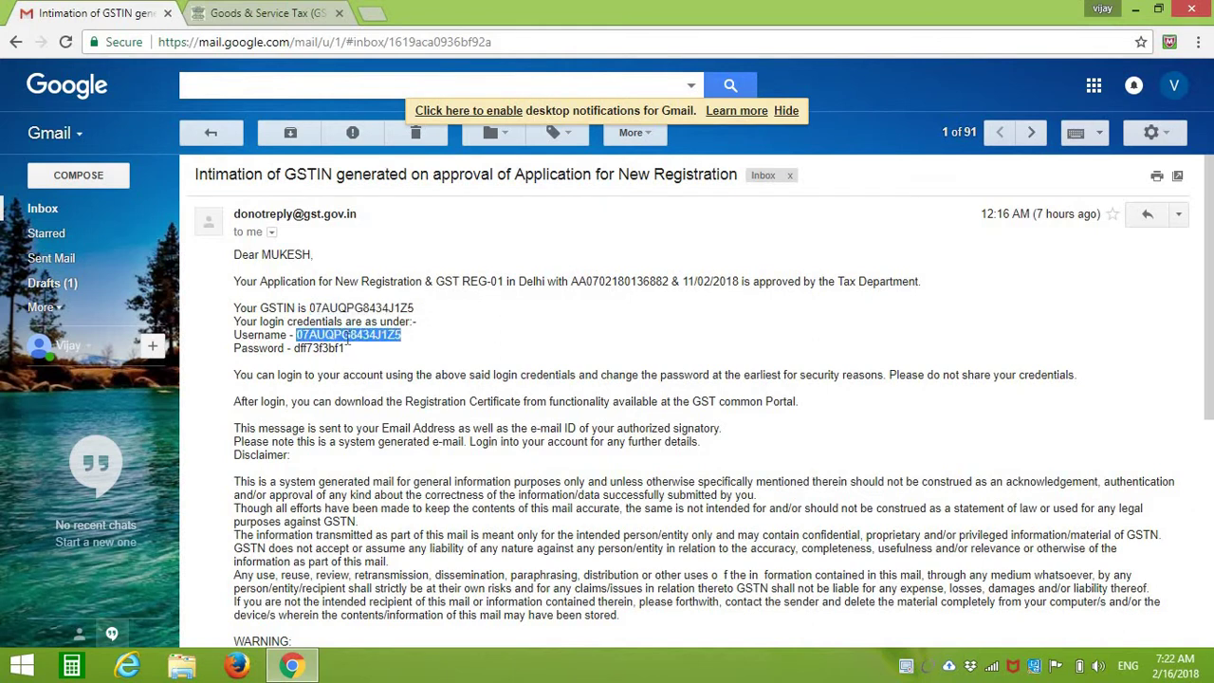
left_click(248, 12)
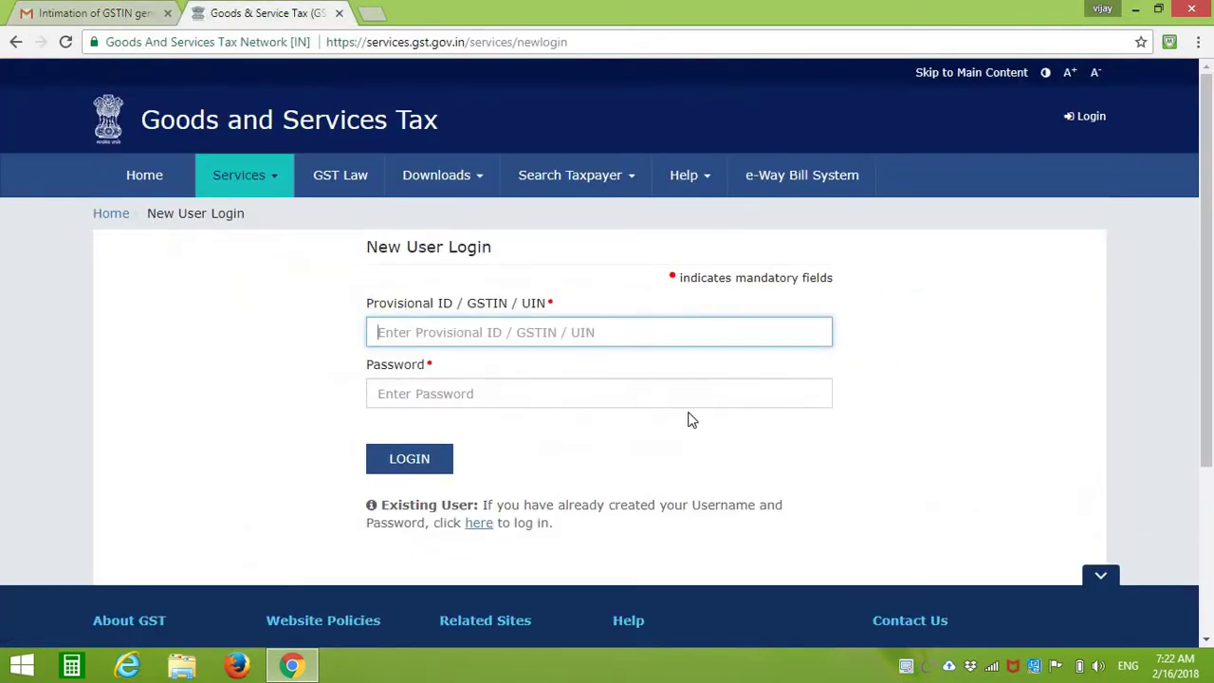
- Paste the emailed GSTIN into the ID field and look up the temporary password in the email
key("ctrl+v")
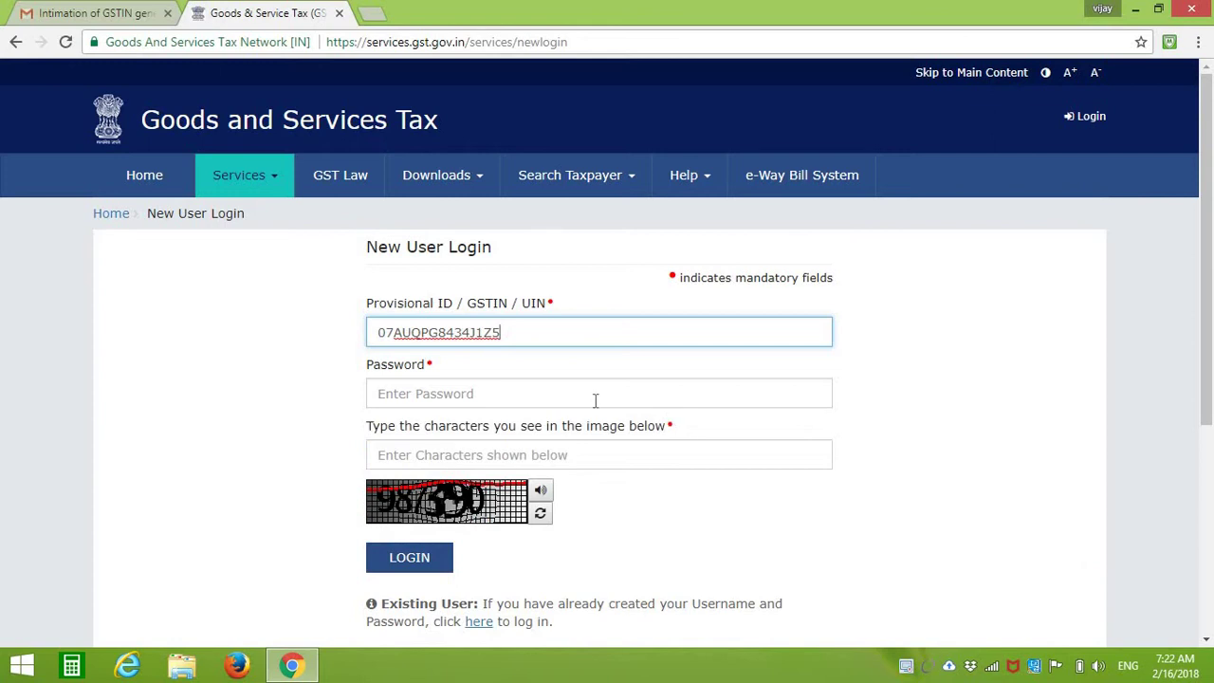
left_click(596, 399)
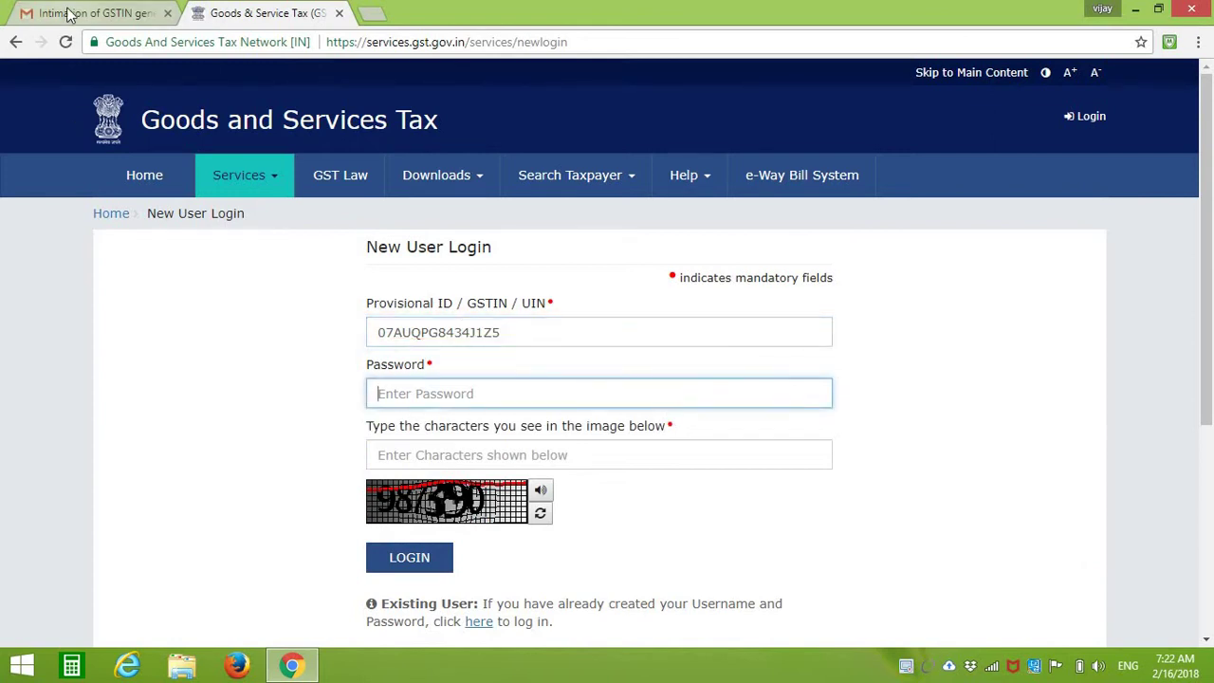
left_click(70, 14)
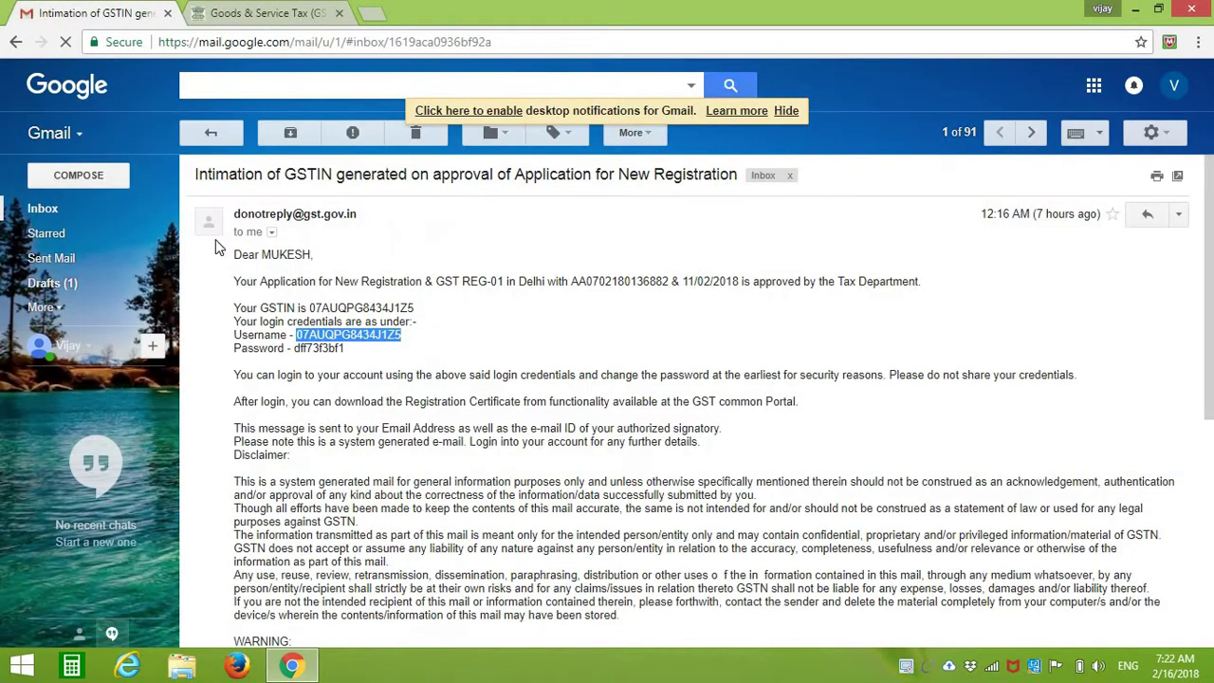
double_click(302, 349)
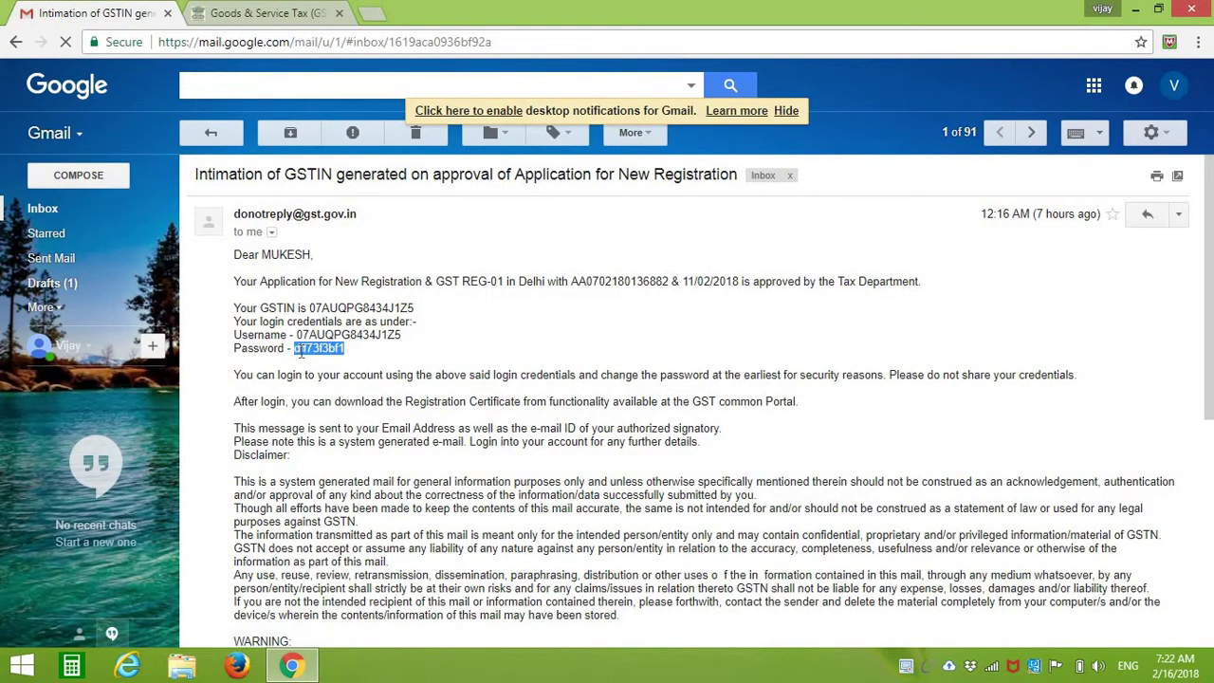
left_click(248, 12)
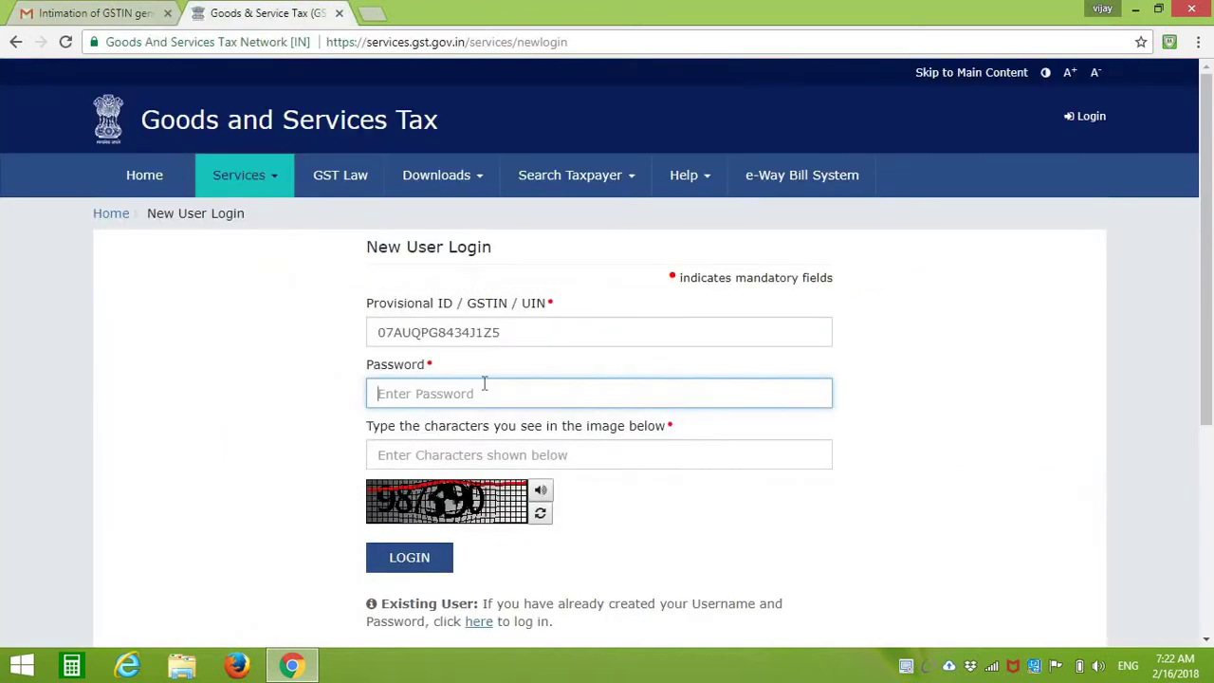
left_click(90, 8)
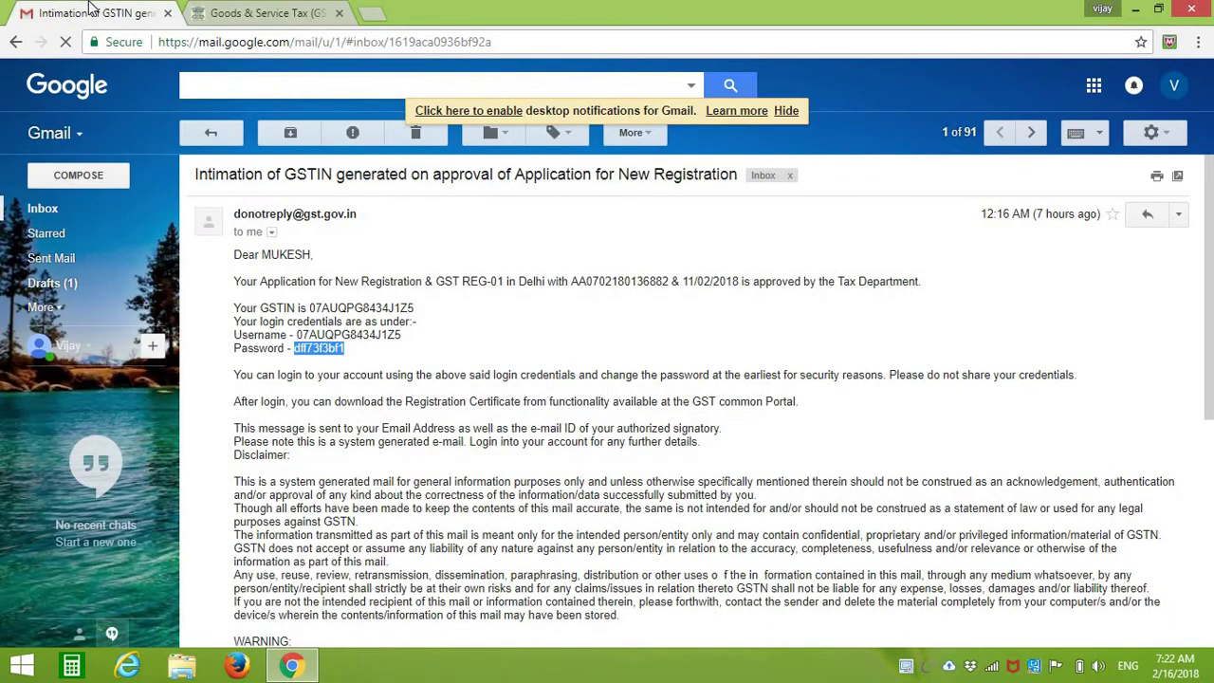
left_click(245, 11)
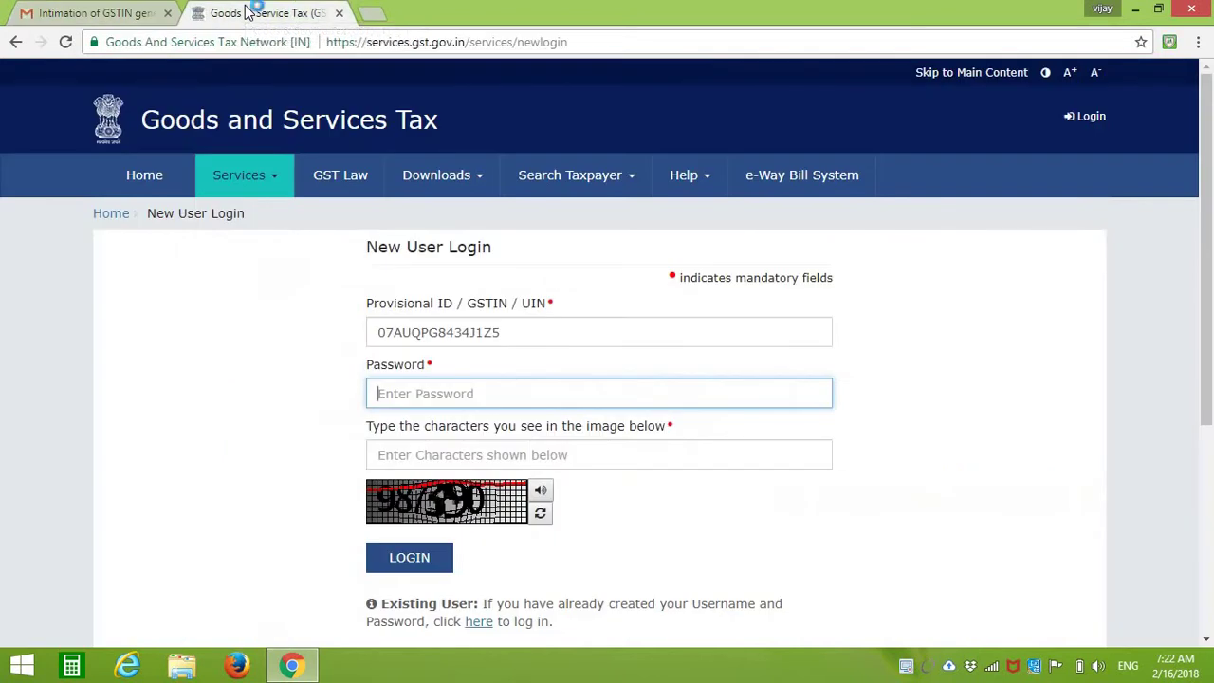
- Type the emailed temporary password into Password, then enter the captcha characters
type("•••")
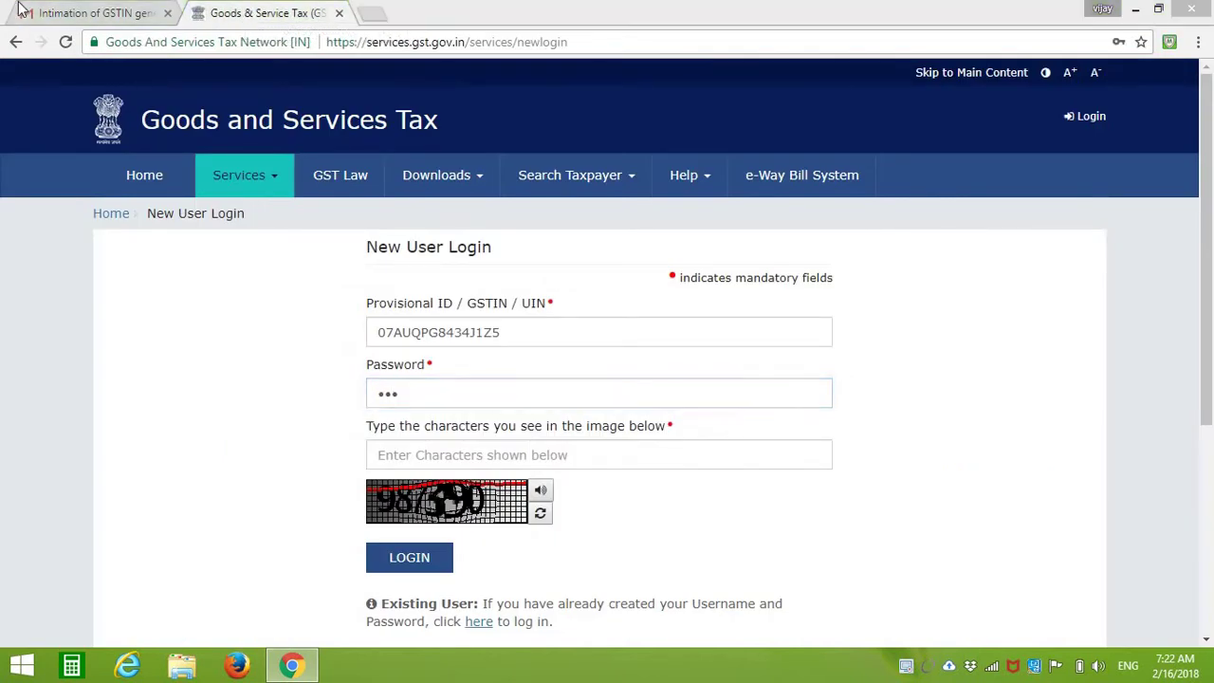
left_click(72, 14)
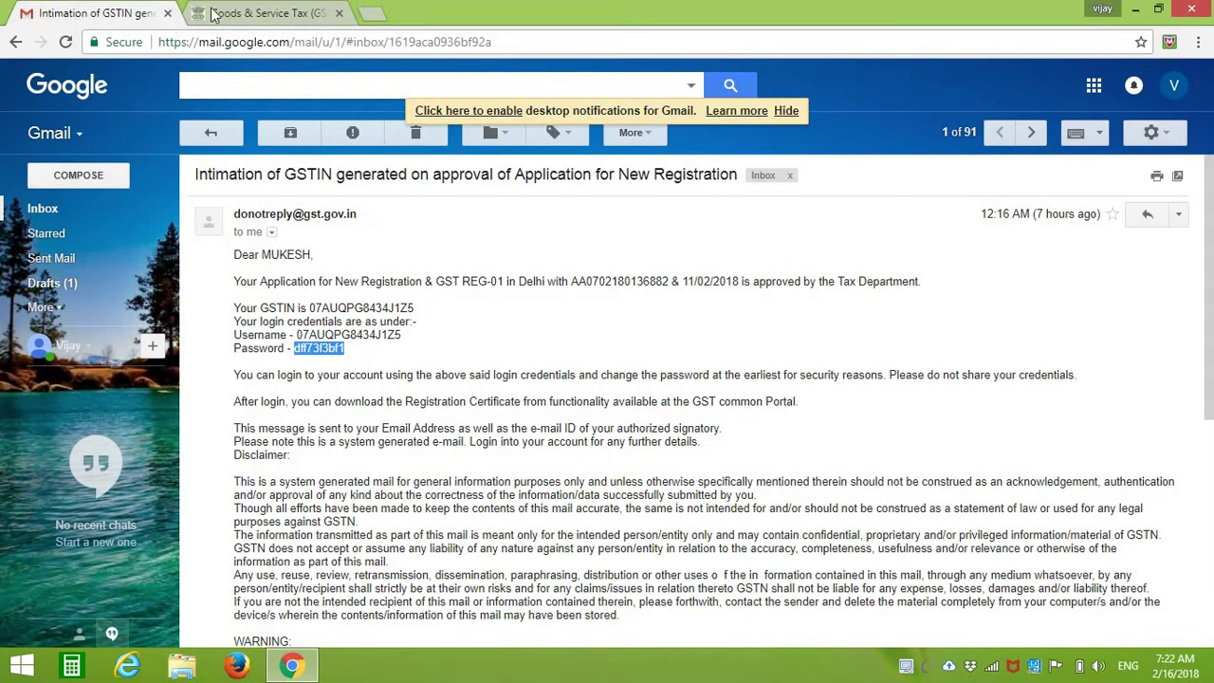
left_click(240, 13)
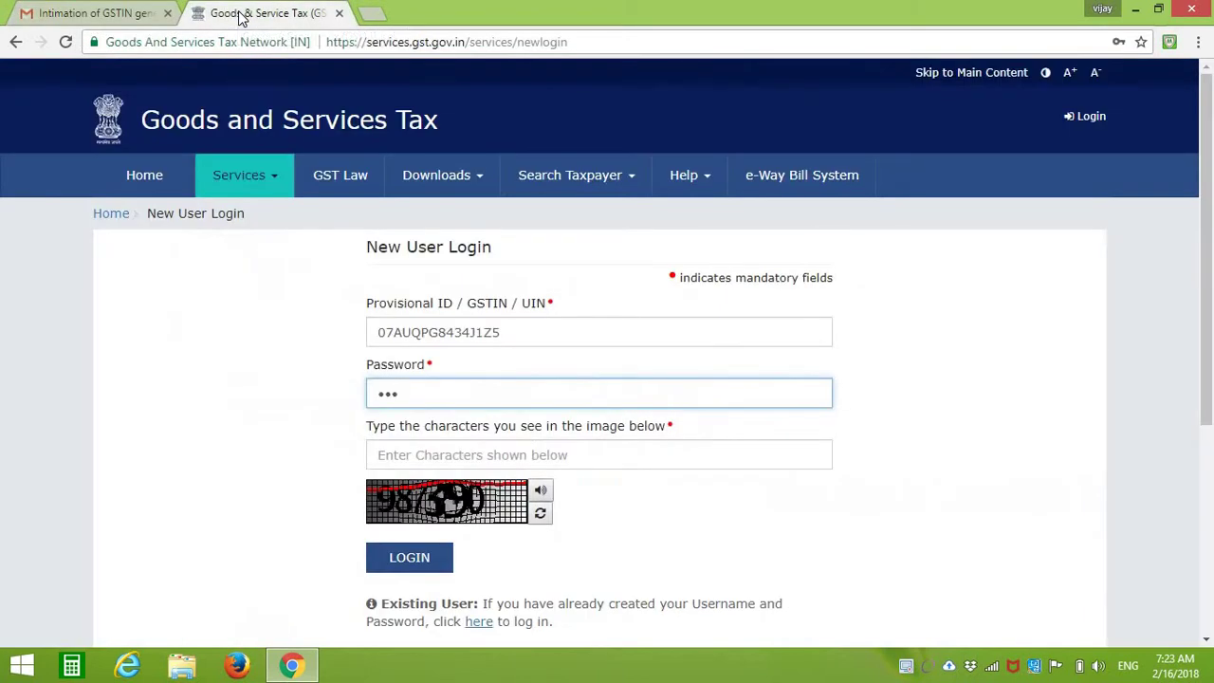
type("••••")
left_click(100, 15)
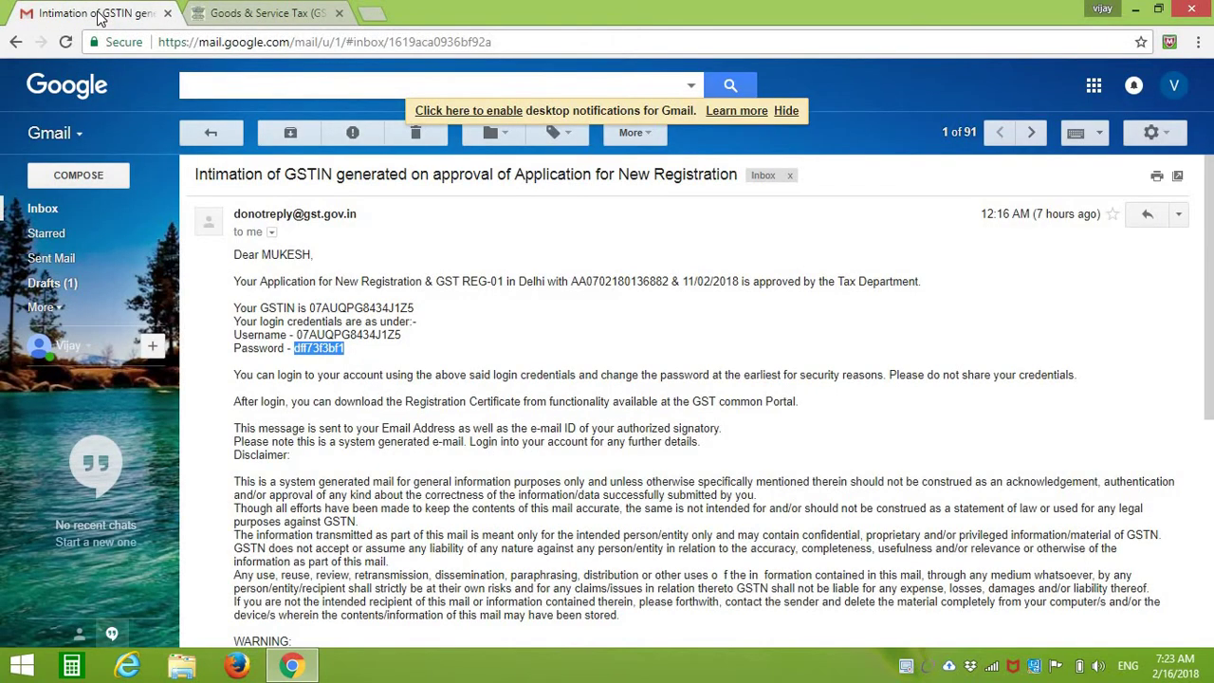
left_click(231, 19)
type("•••")
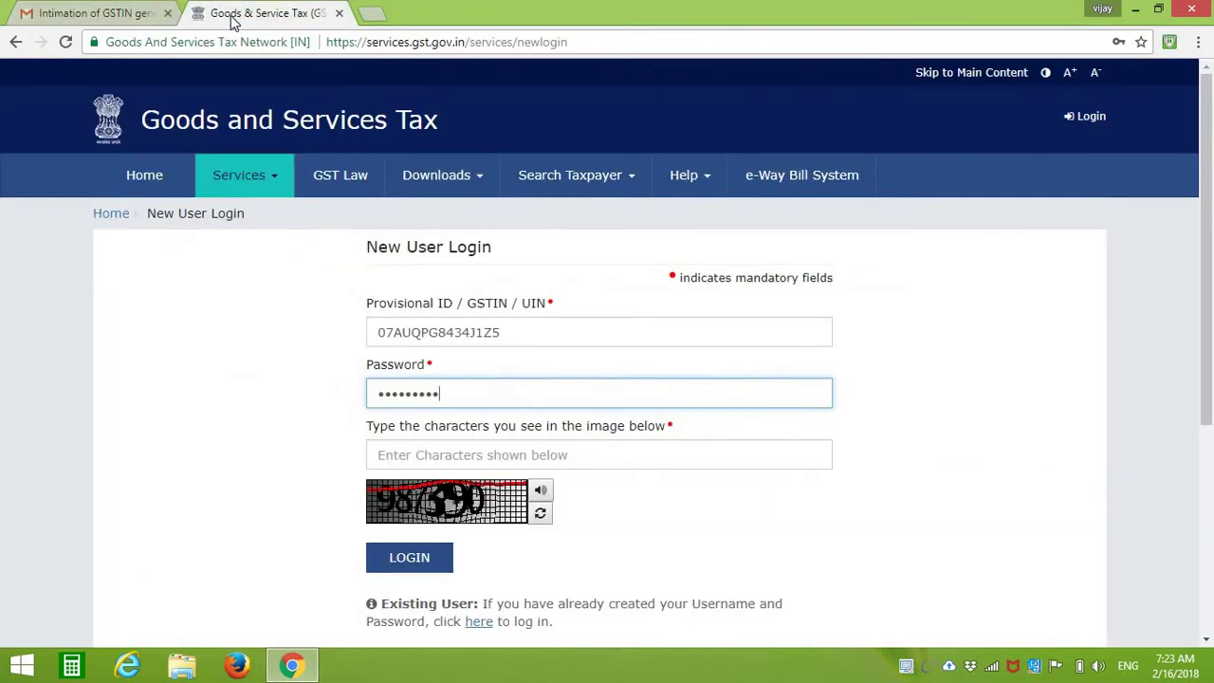
left_click(430, 454)
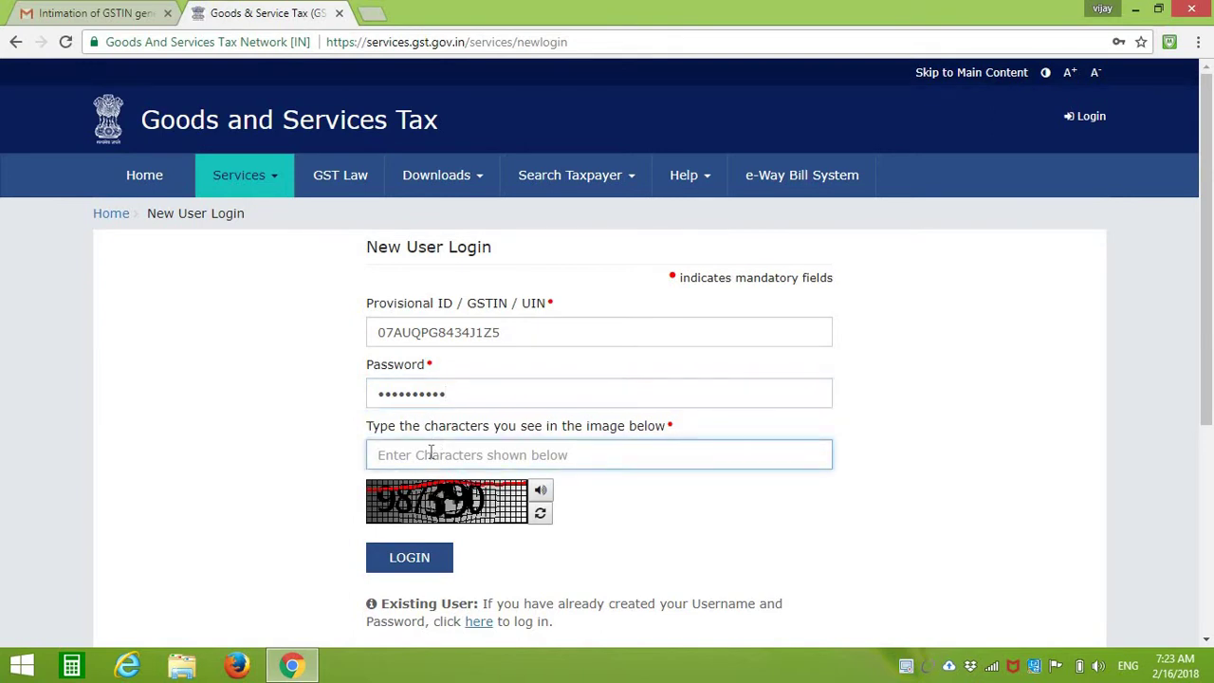
type("987")
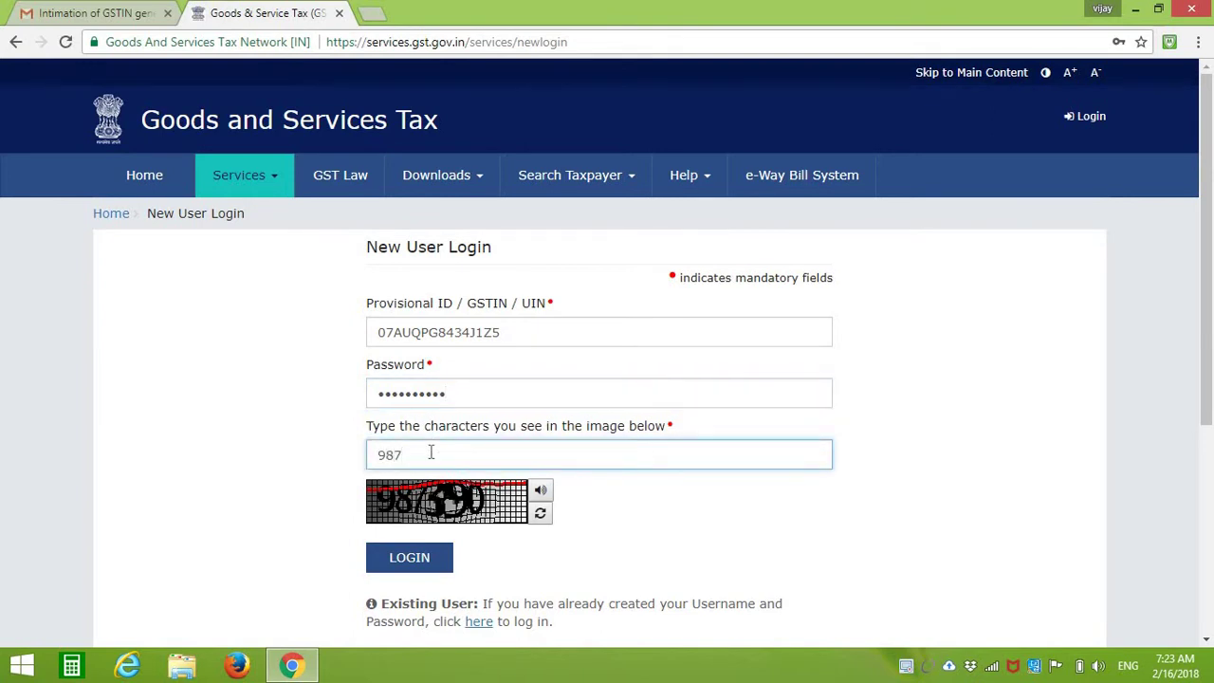
type("390")
- Log in with the temporary credentials to reach the Create Username page
left_click(385, 561)
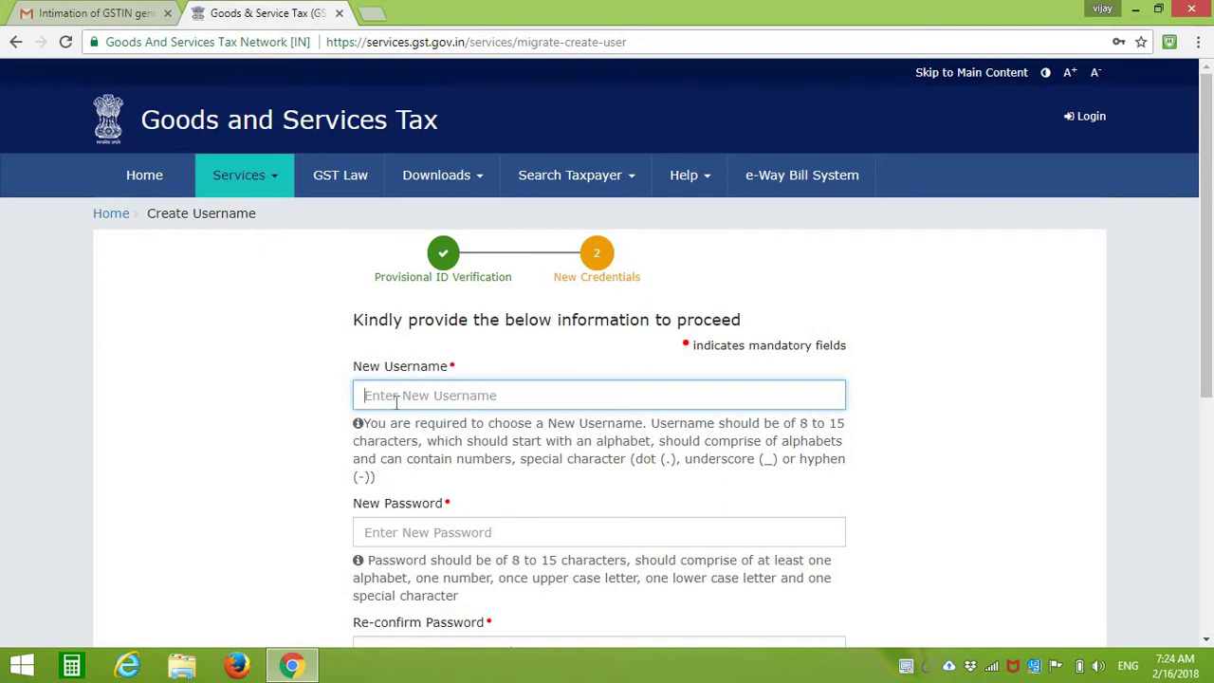
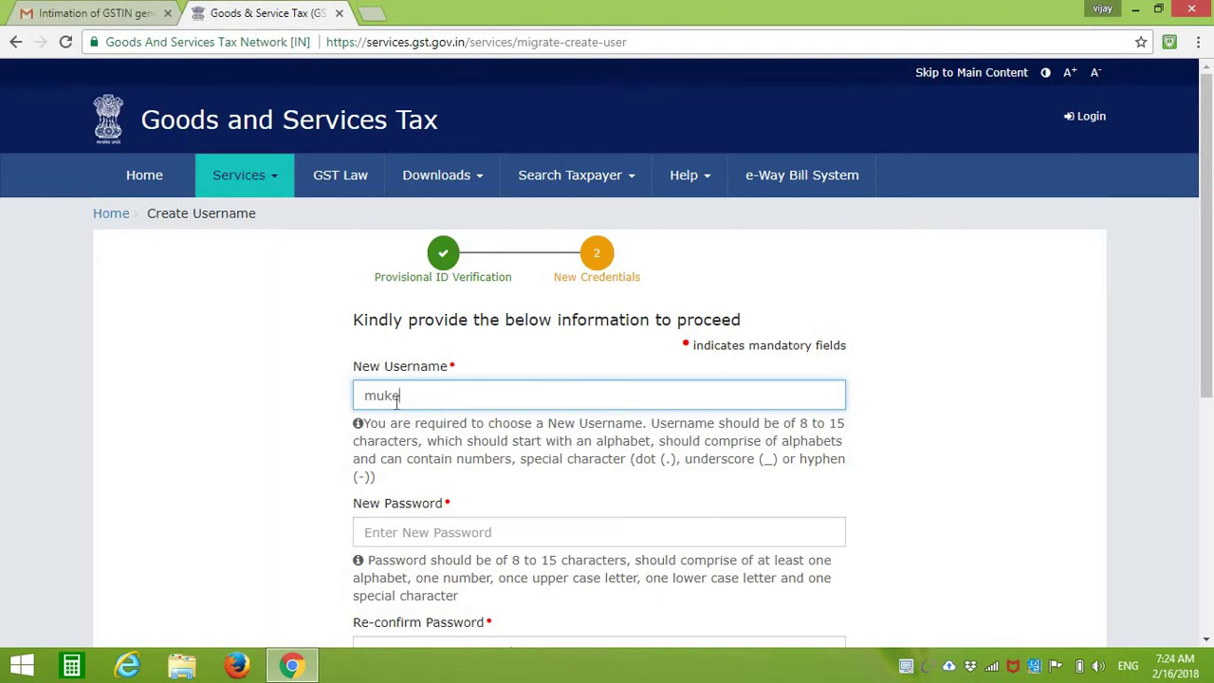
- Fill in a new username and a new password meeting all strength rules
left_click(437, 544)
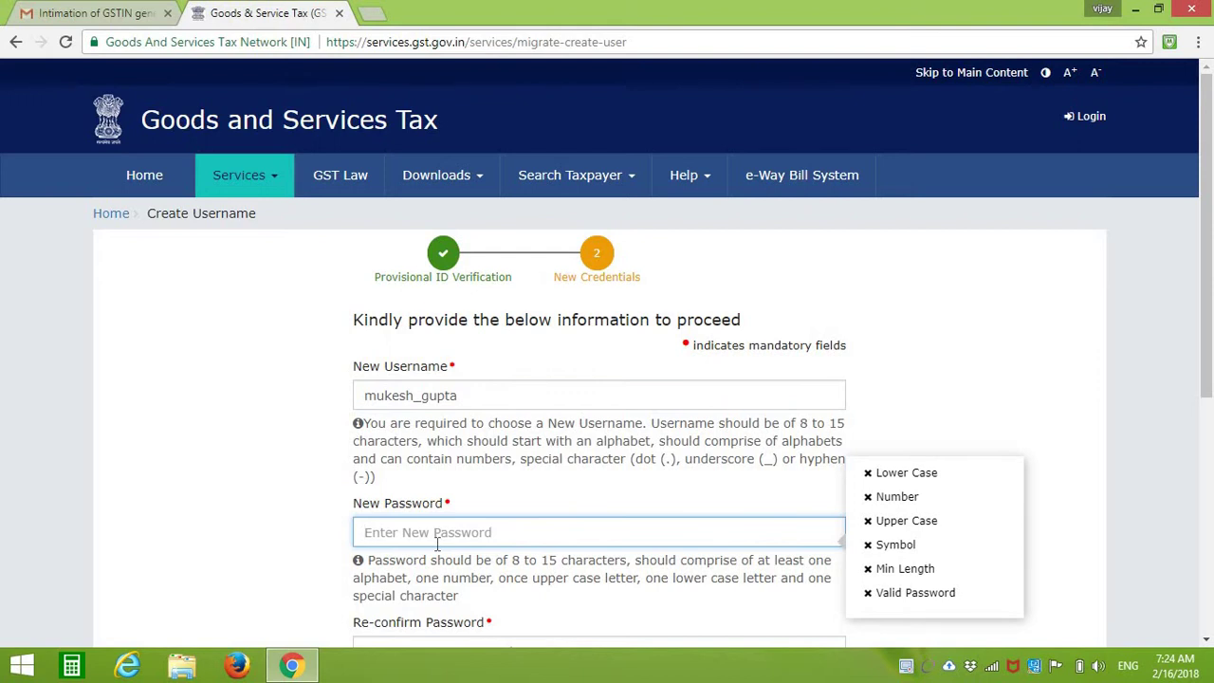
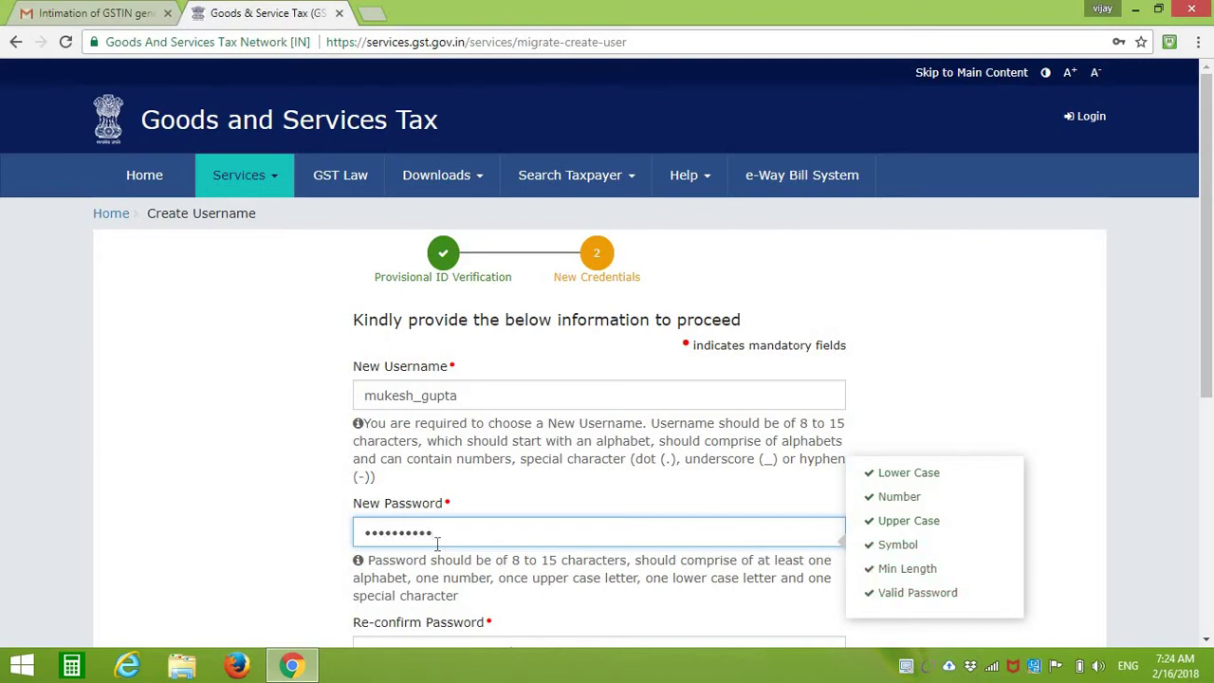
key("Tab")
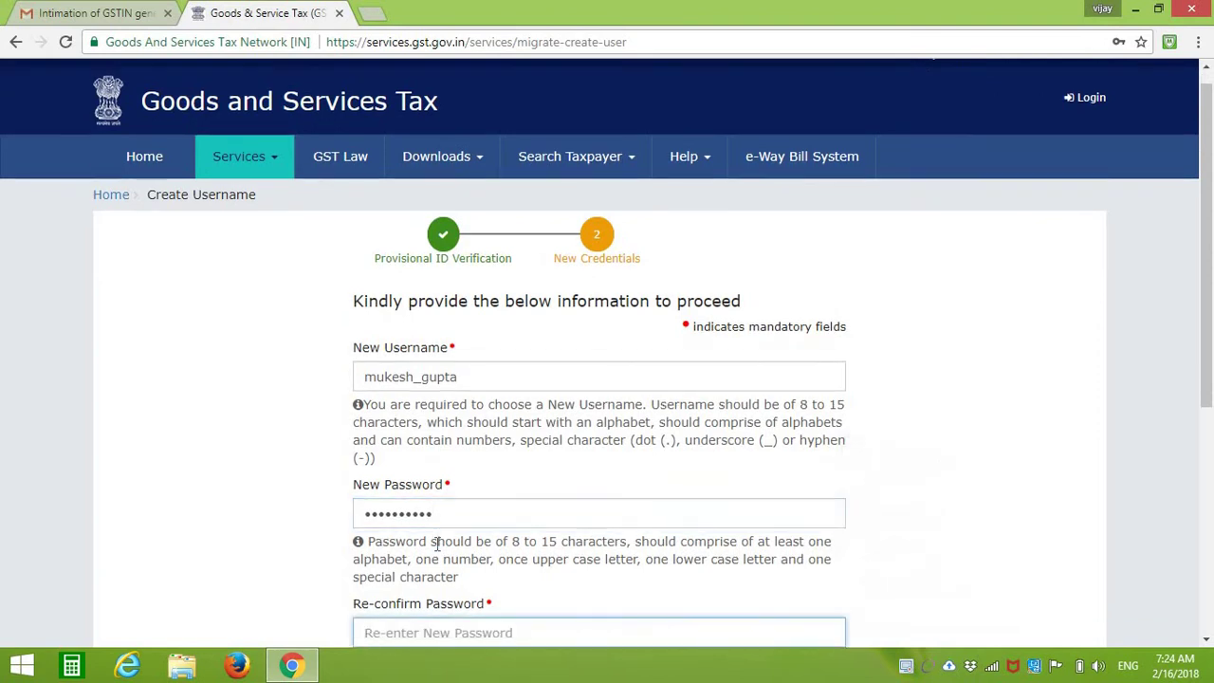
- Re-confirm the new password and submit, getting the 'Username already exists' error
scroll(436, 544, "down", 3)
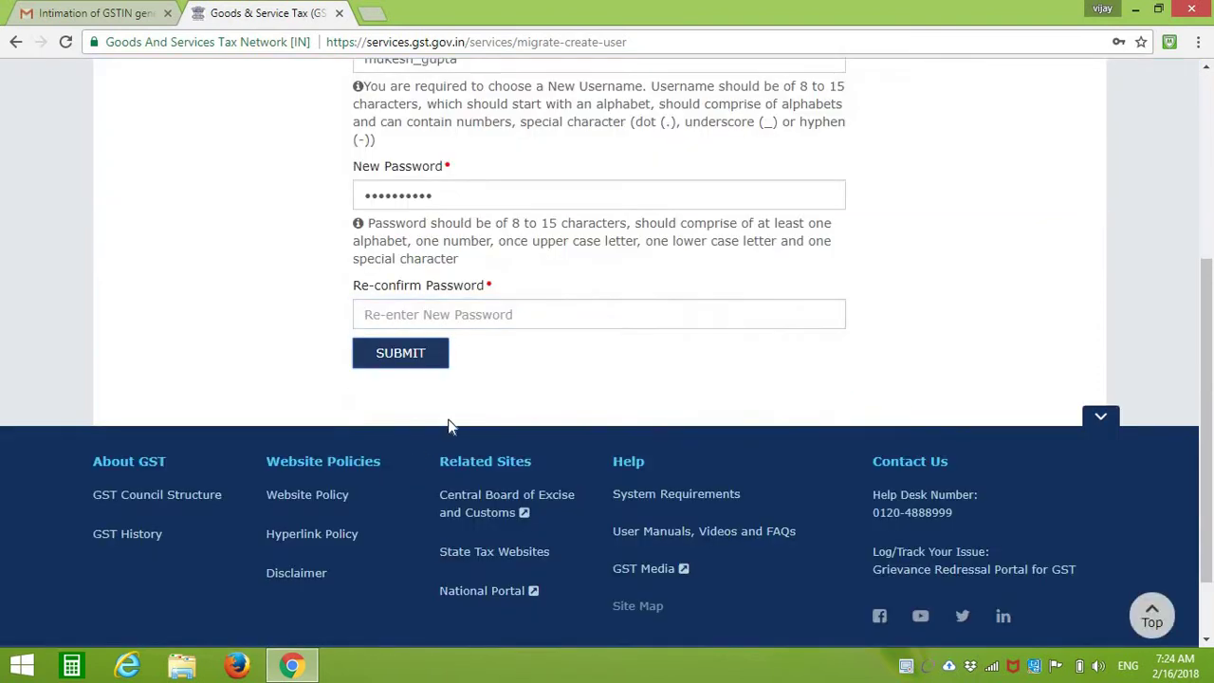
left_click(484, 314)
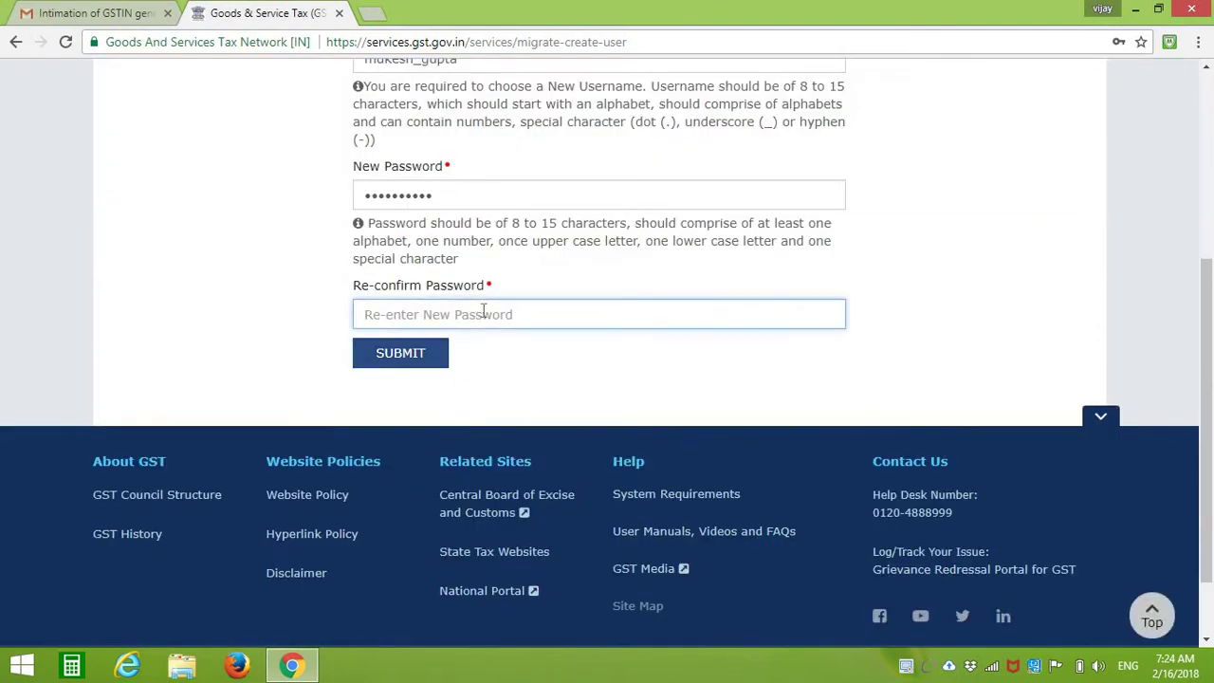
type("abcd••••••")
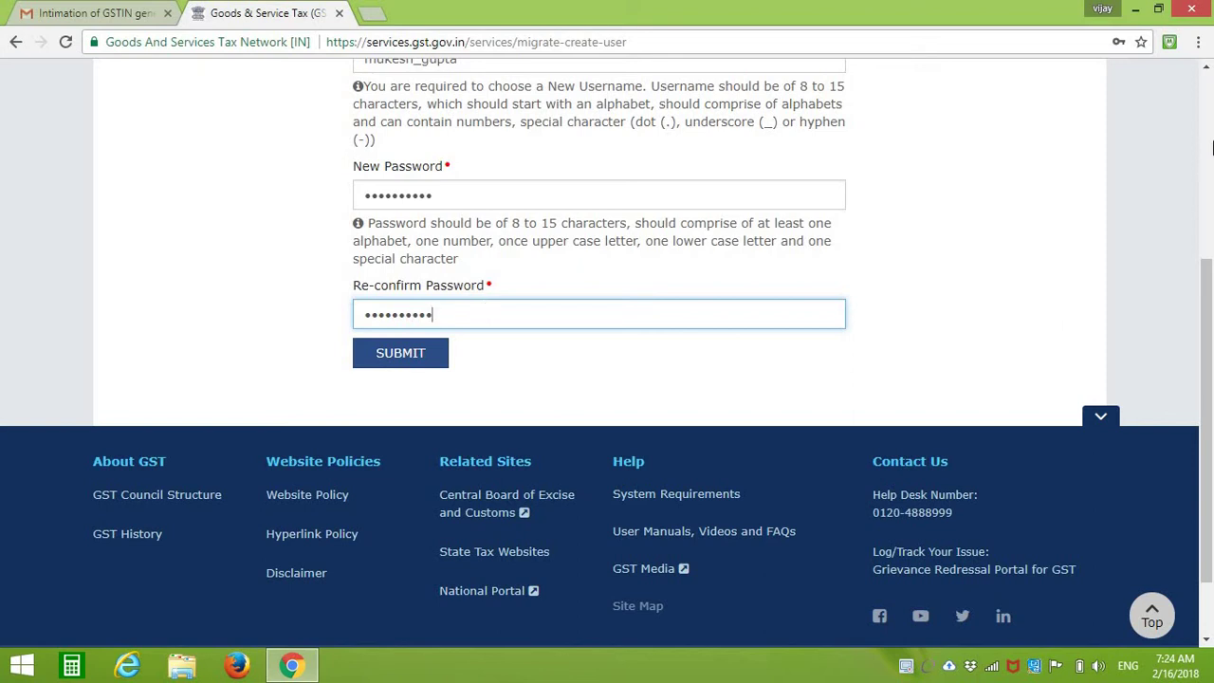
scroll(1211, 147, "up", 4)
scroll(752, 377, "down", 5)
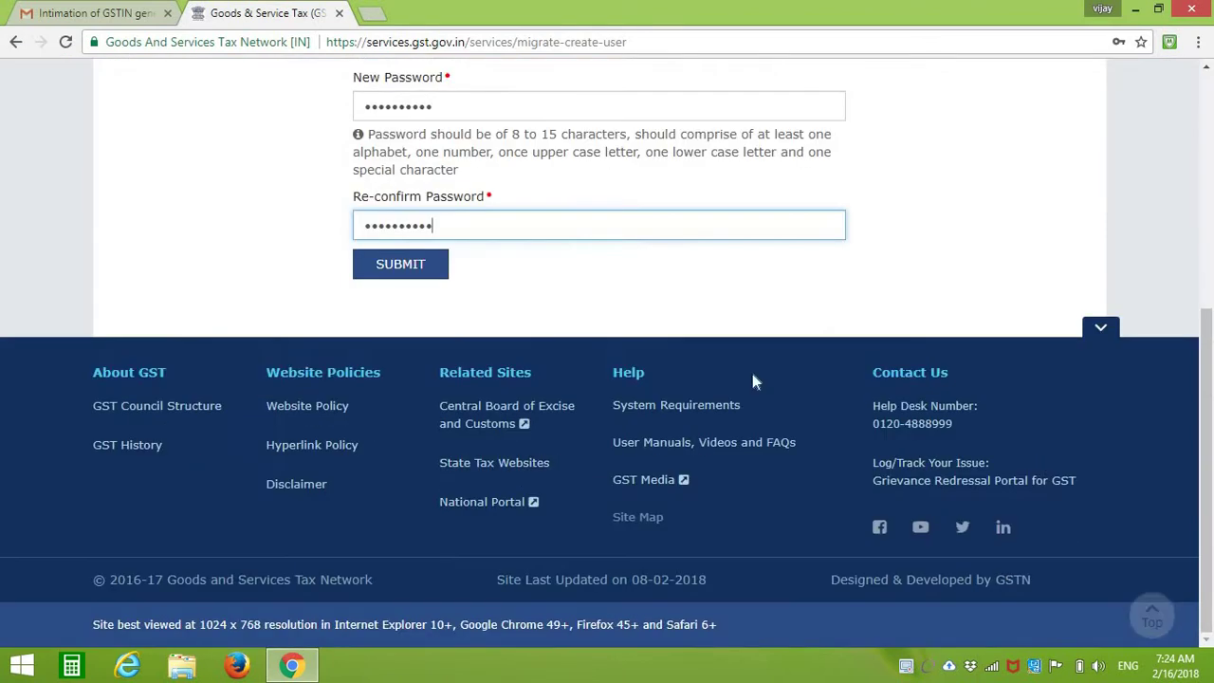
left_click(419, 272)
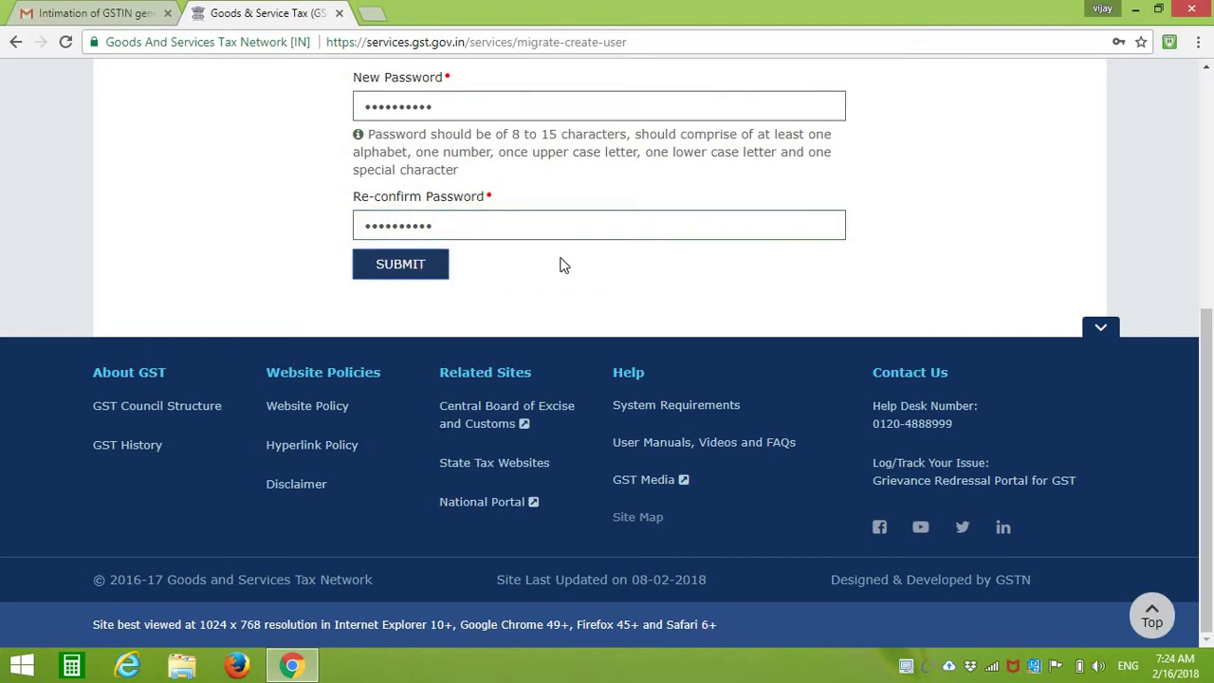
left_click(1208, 190)
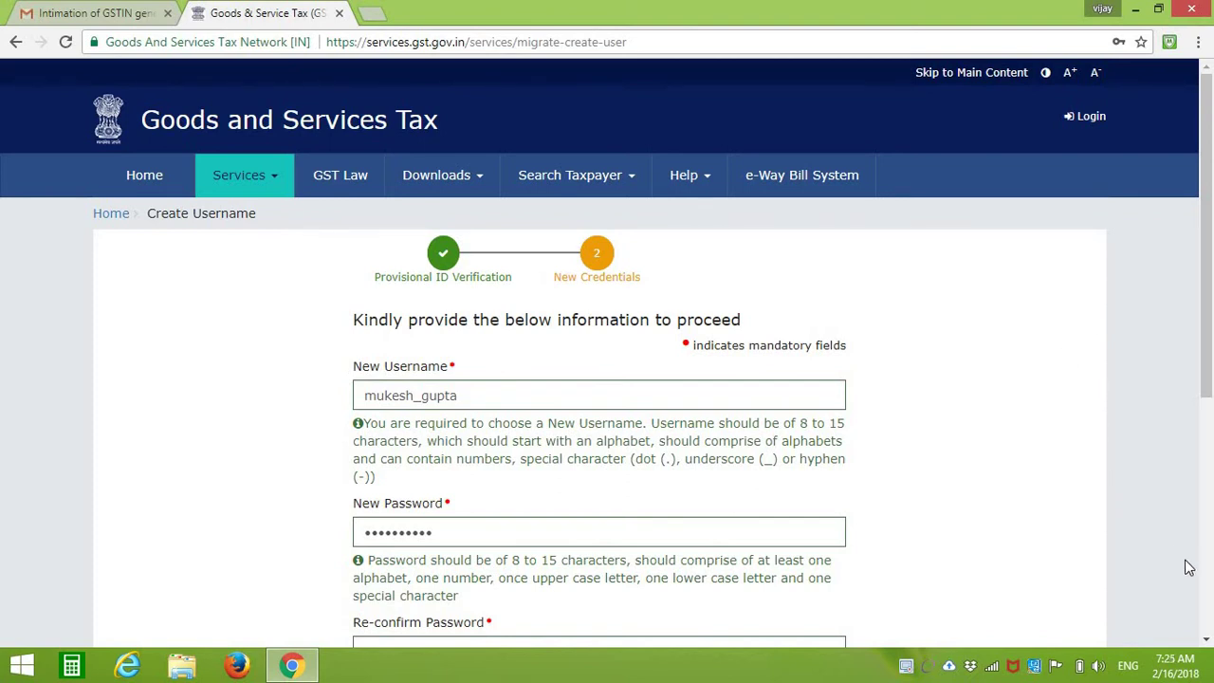
left_click(1206, 639)
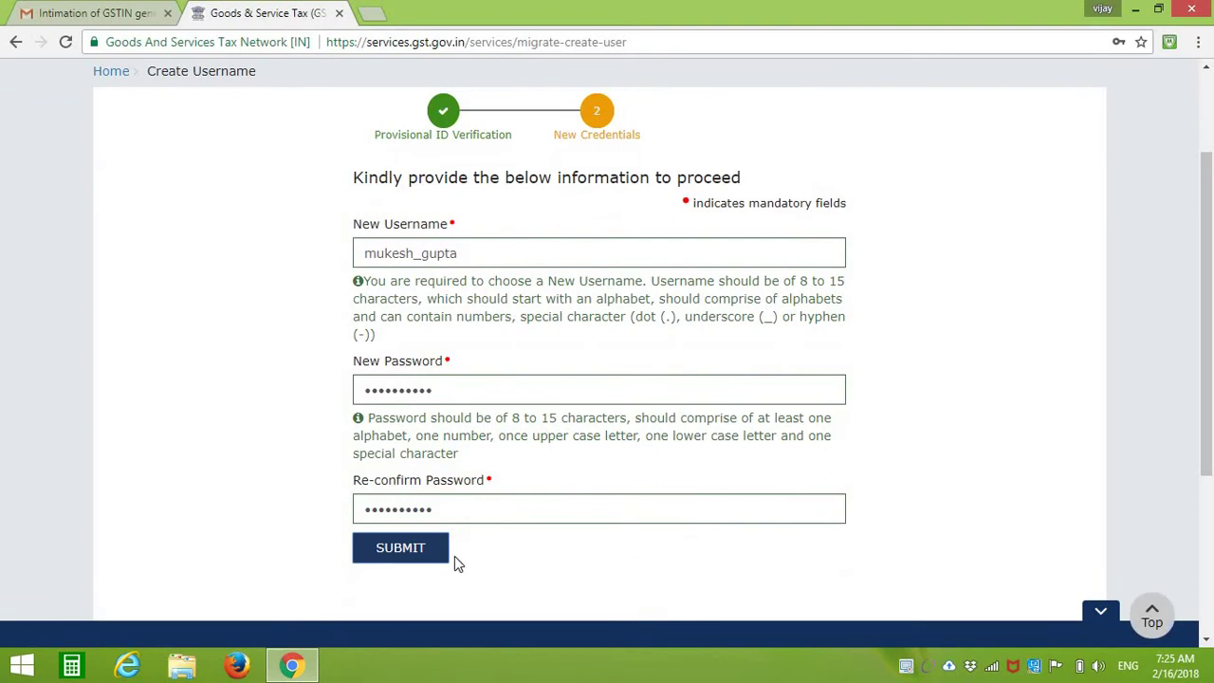
left_click(435, 555)
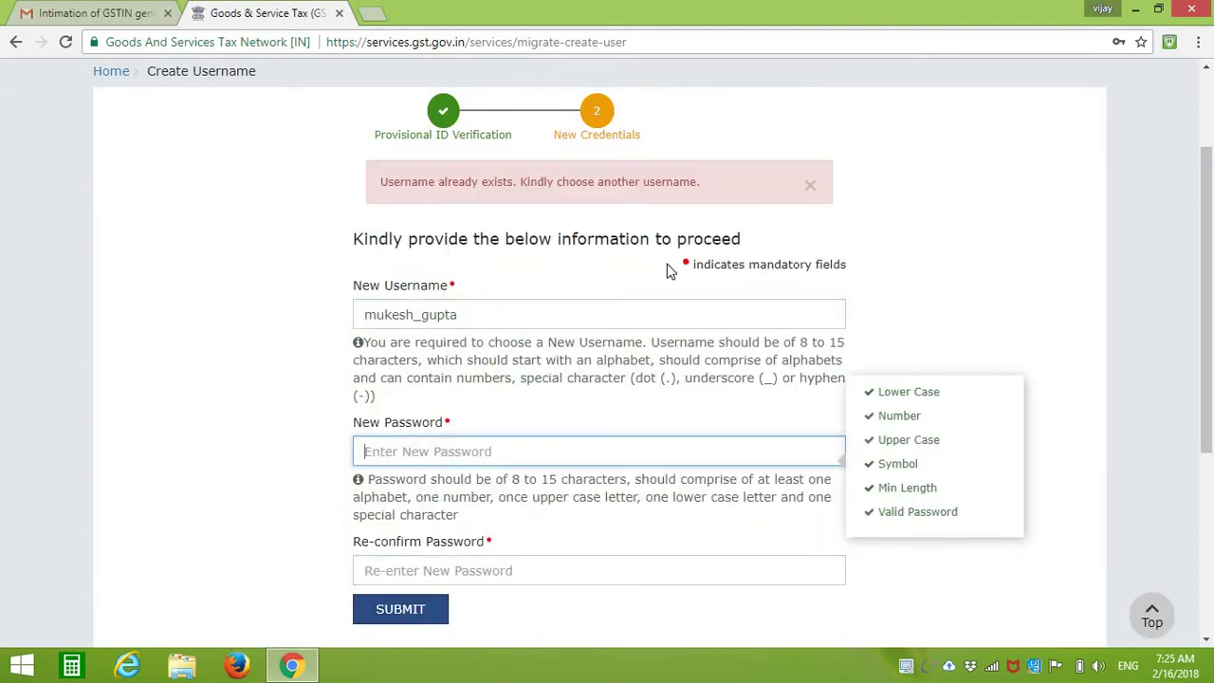
- Replace the rejected username with the shorter business-based name 'event_decor'
left_click(493, 343)
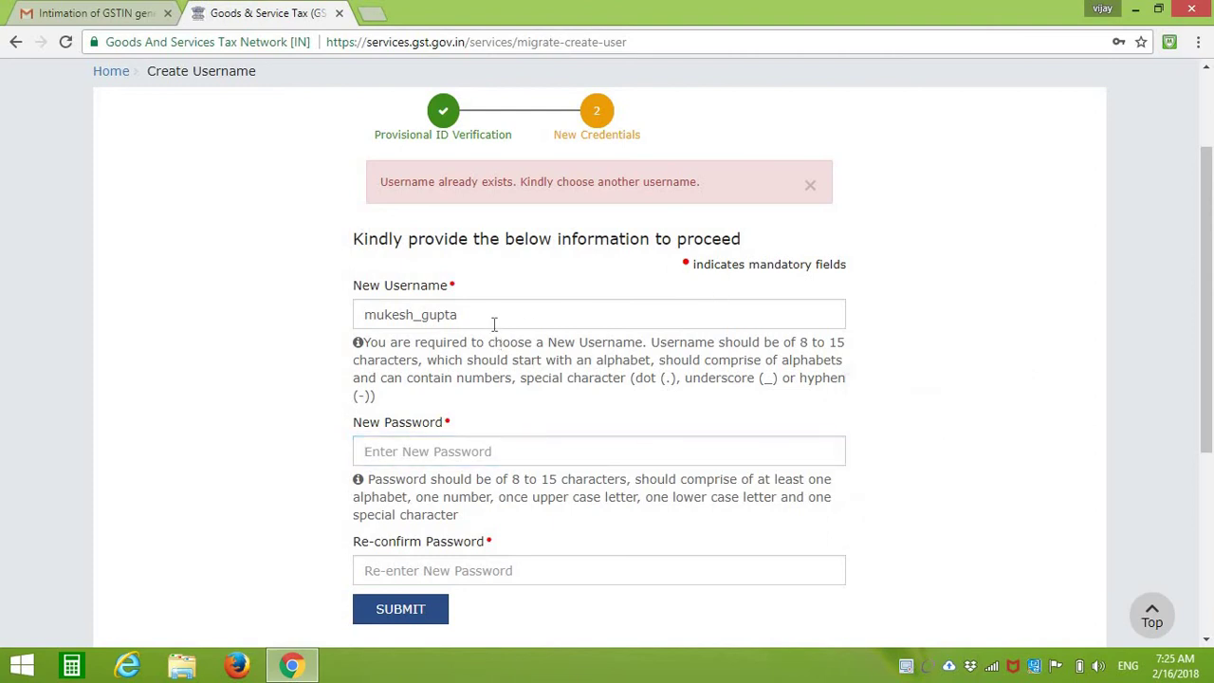
left_click(493, 324)
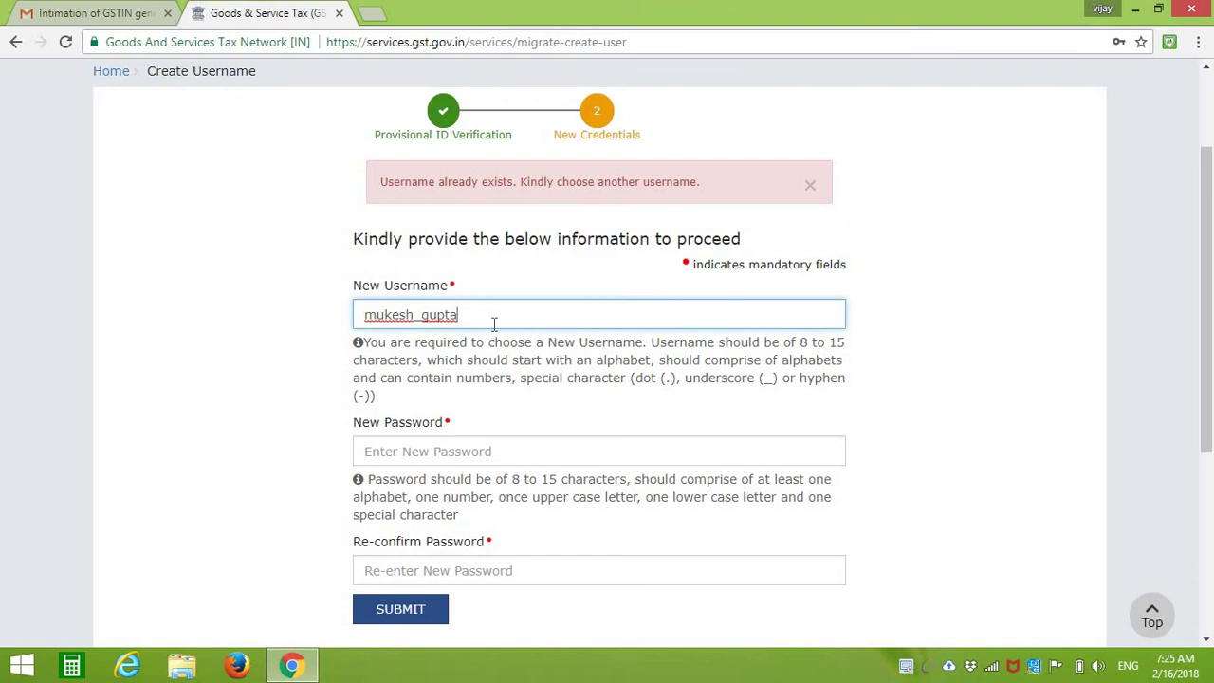
key("BackSpace")
key("BackSpace")
key("BackSpace")
key("BackSpace")
key("BackSpace")
type("decorati")
left_click(411, 318)
key("BackSpace")
key("BackSpace")
key("BackSpace")
key("BackSpace")
key("BackSpace")
key("BackSpace")
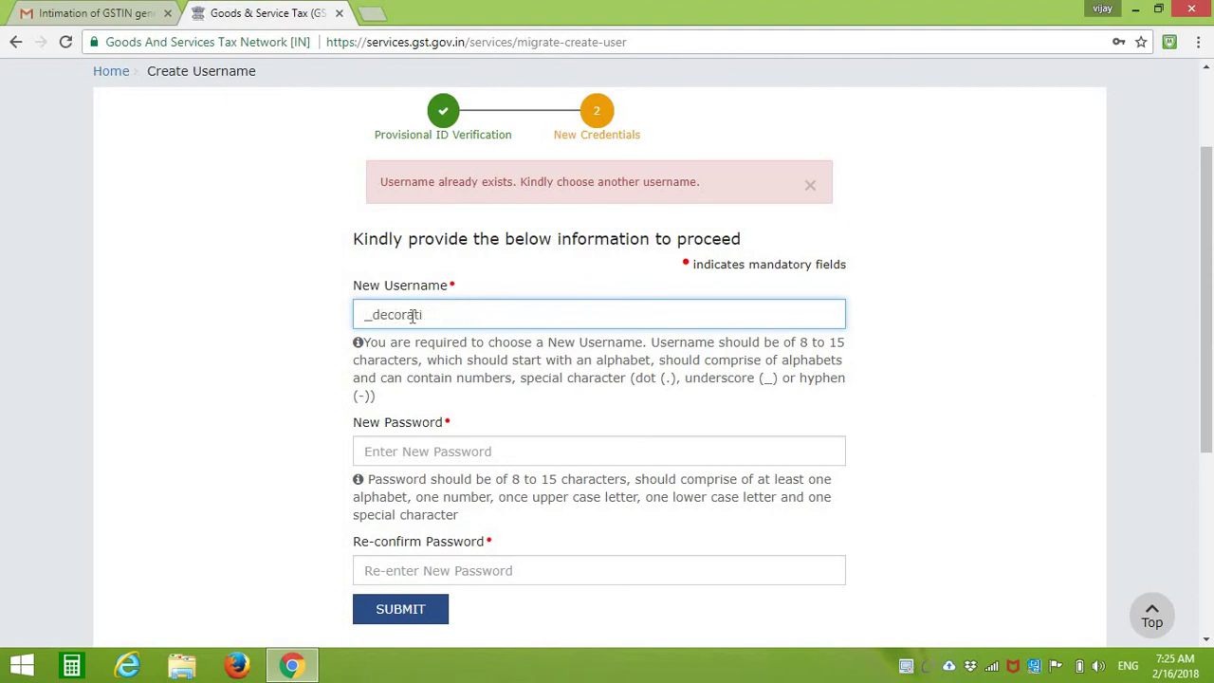
type("event")
left_click(465, 316)
type("o")
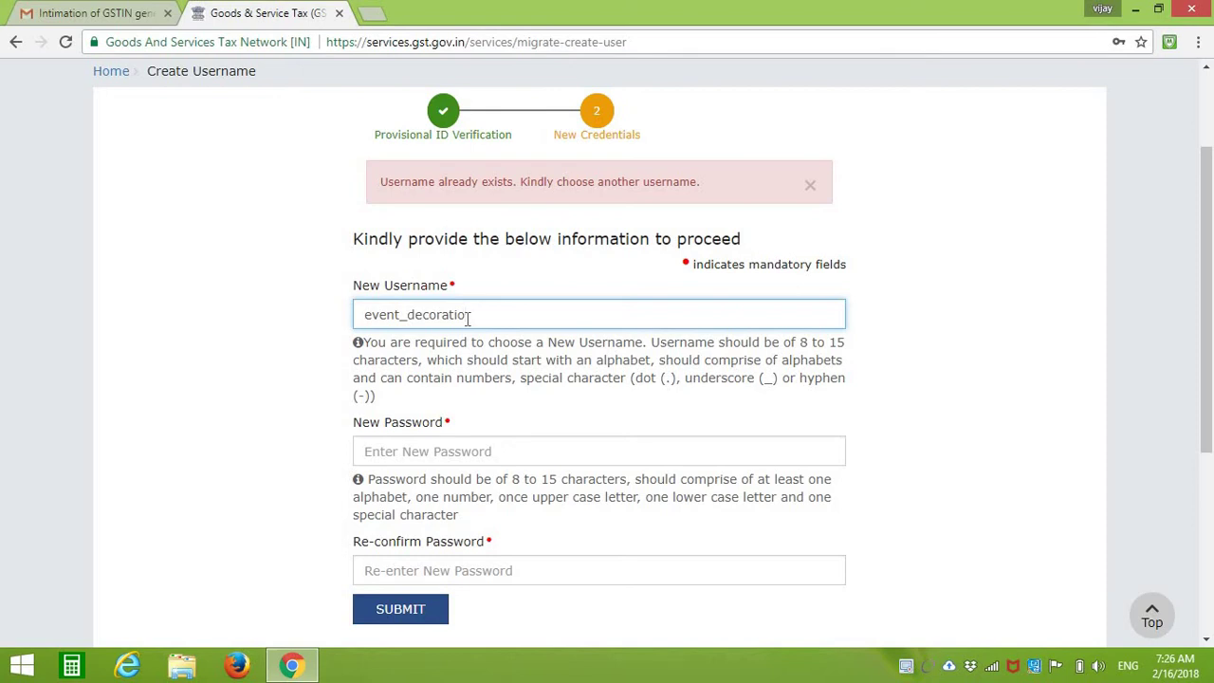
key("BackSpace")
key("BackSpace")
key("BackSpace")
key("BackSpace")
key("BackSpace")
- Enter the new account password, re-confirm it, and submit the new credentials
left_click(409, 454)
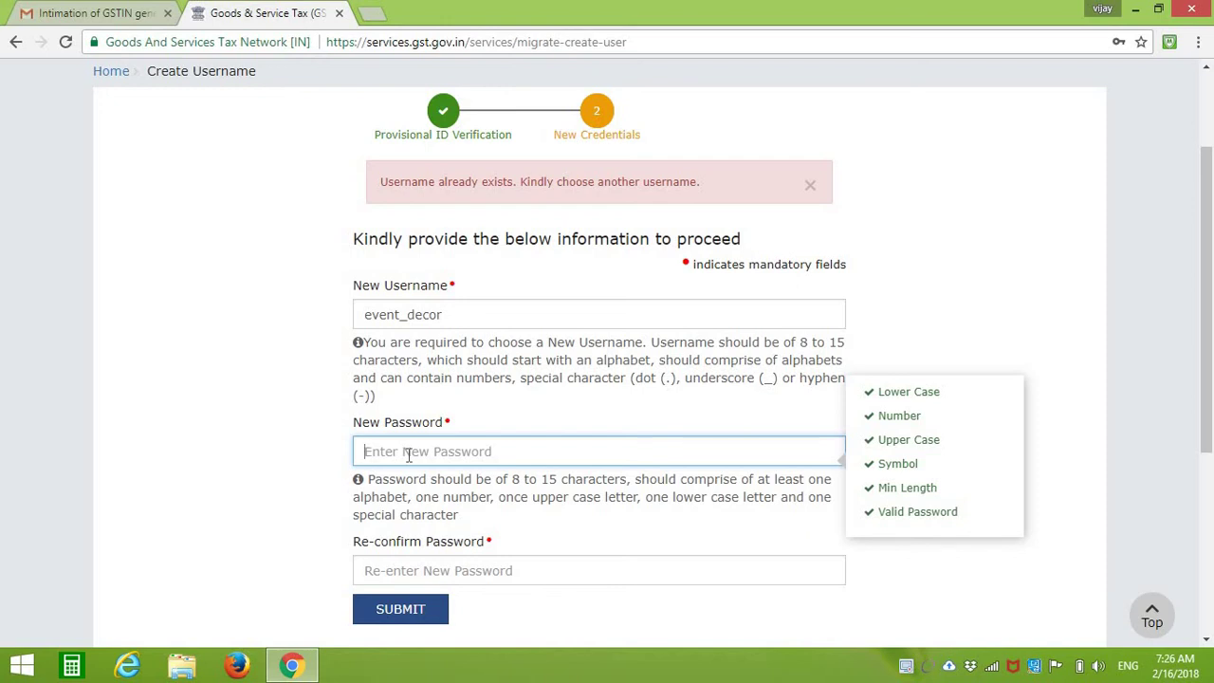
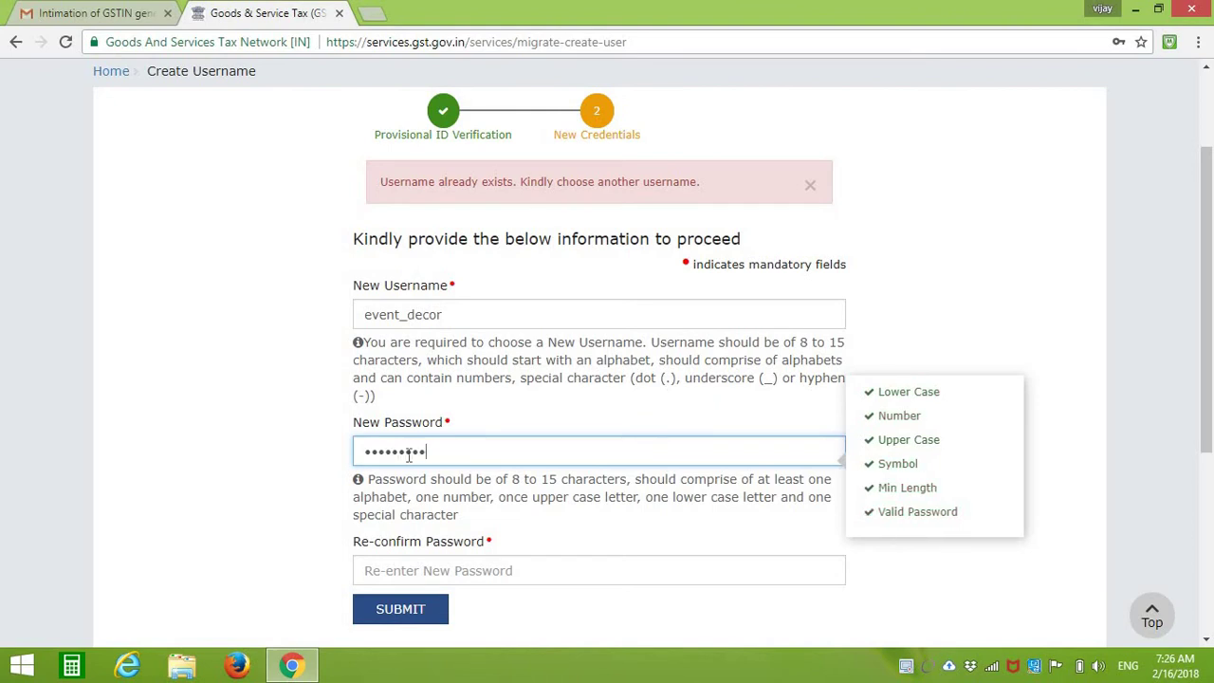
key("Tab")
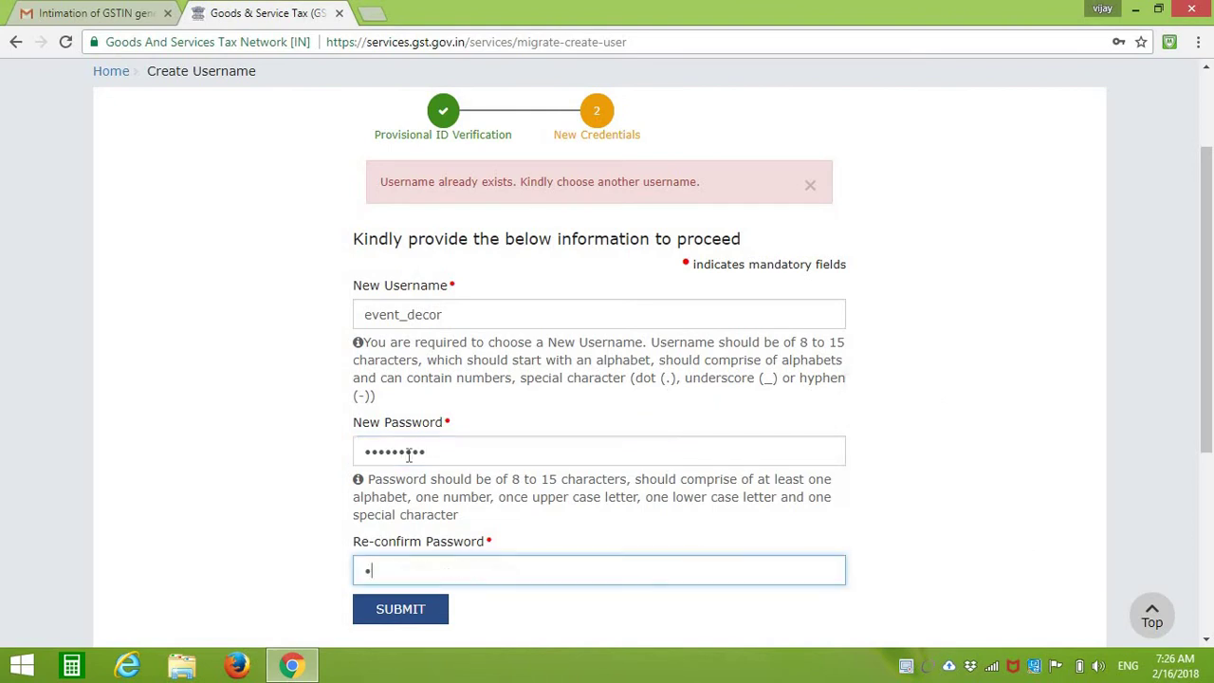
left_click(438, 612)
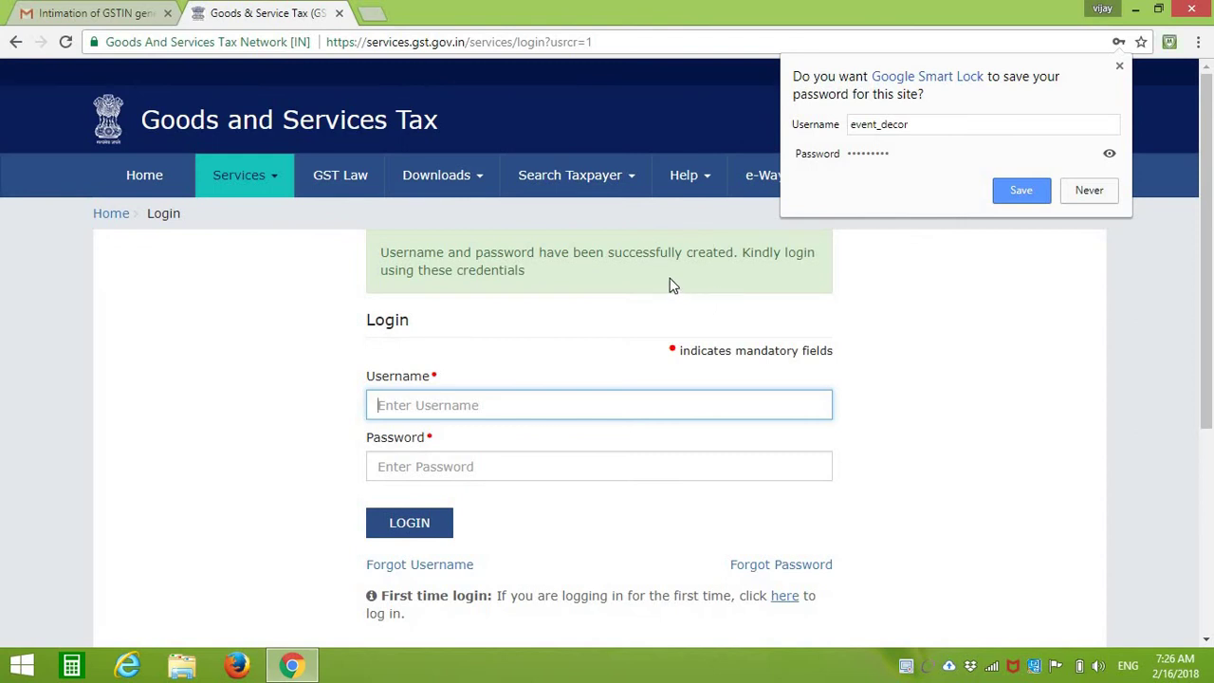
- Decline the browser's password save and log in as event_decor with the password and CAPTCHA
left_click(1088, 190)
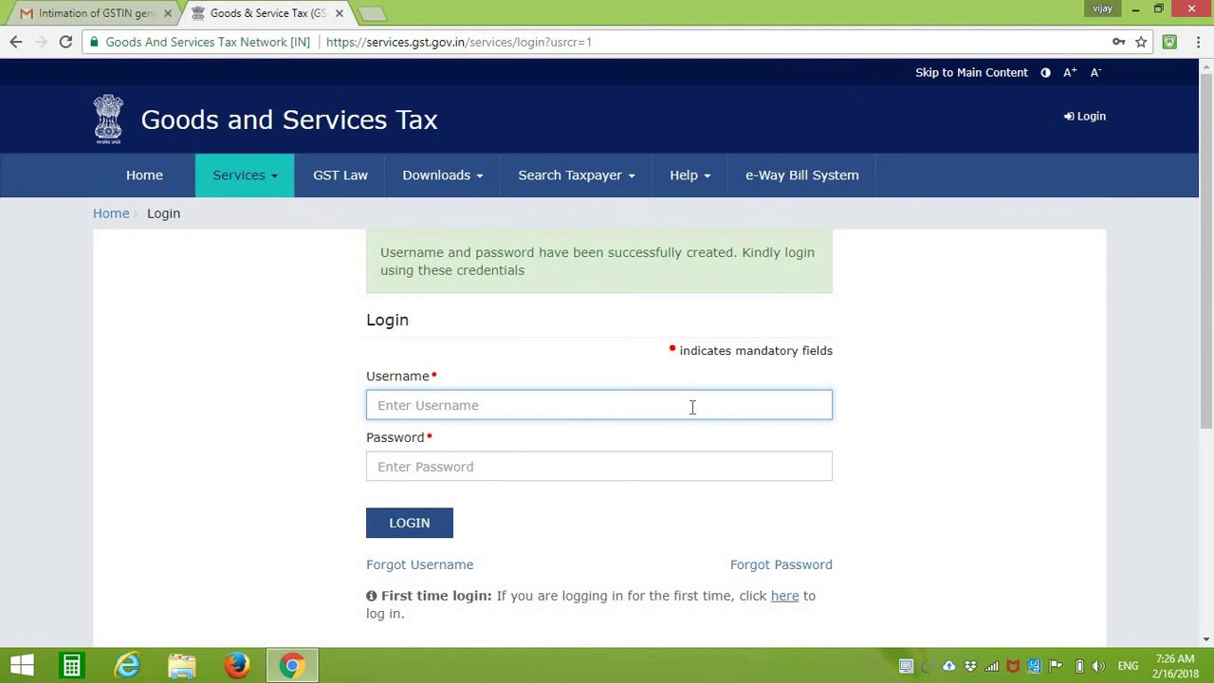
type("event_")
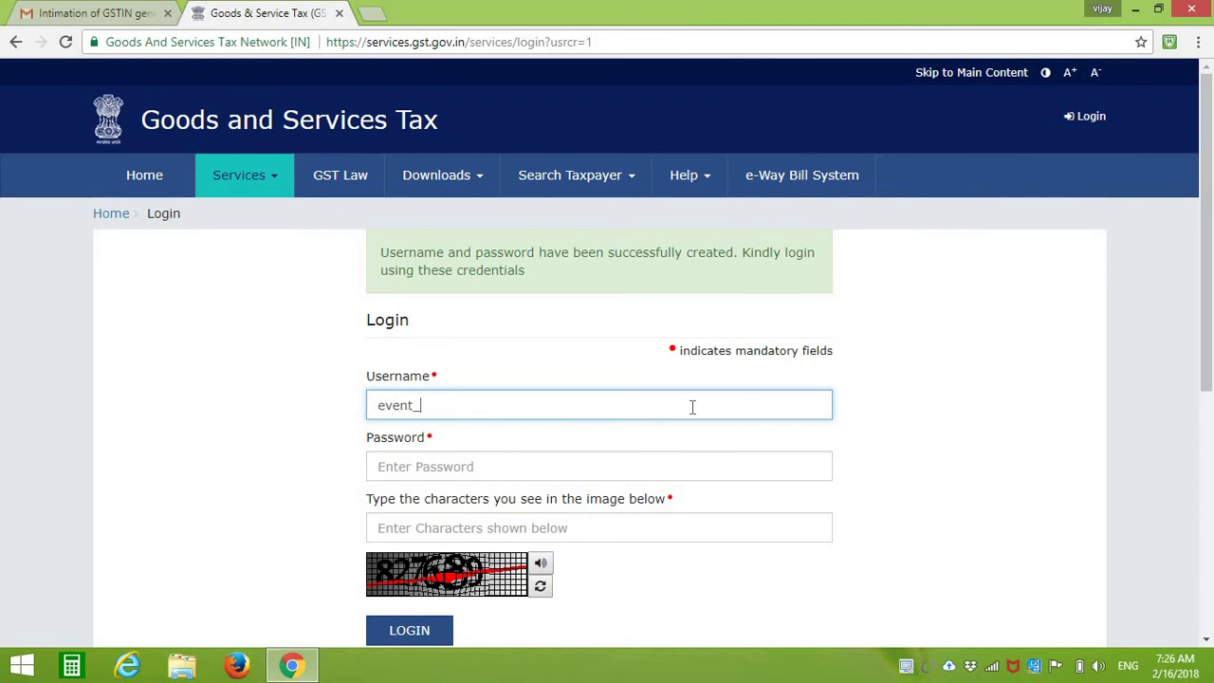
type("decor")
key("Tab")
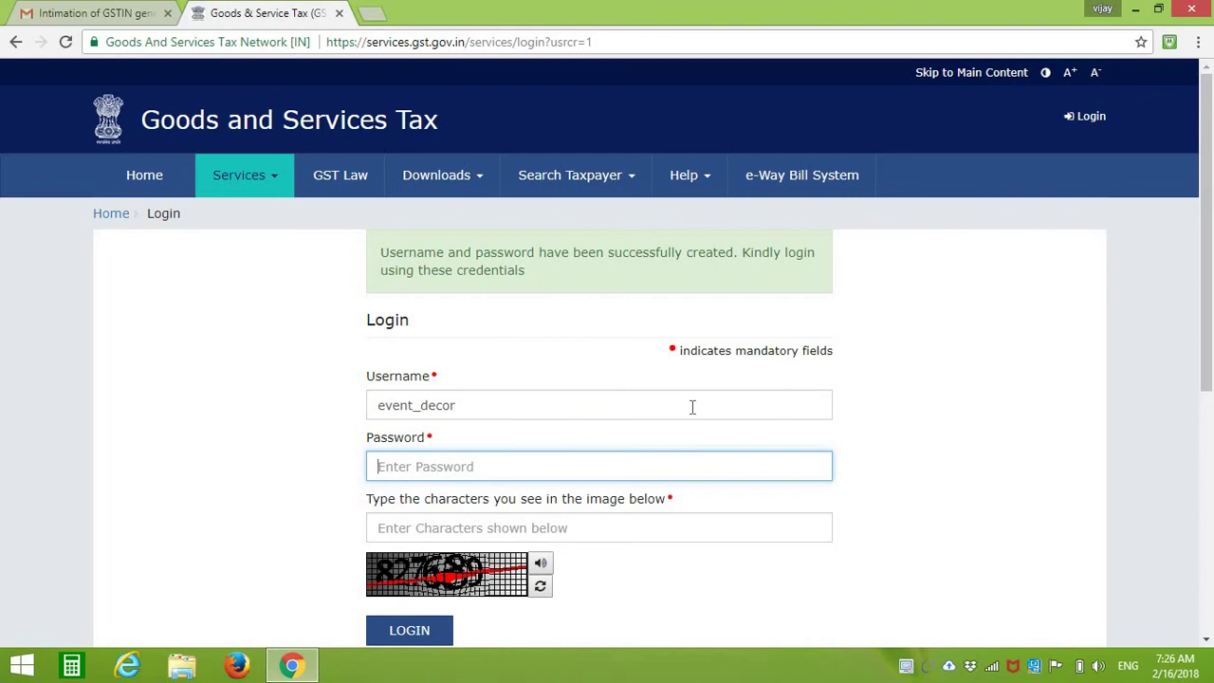
type("••")
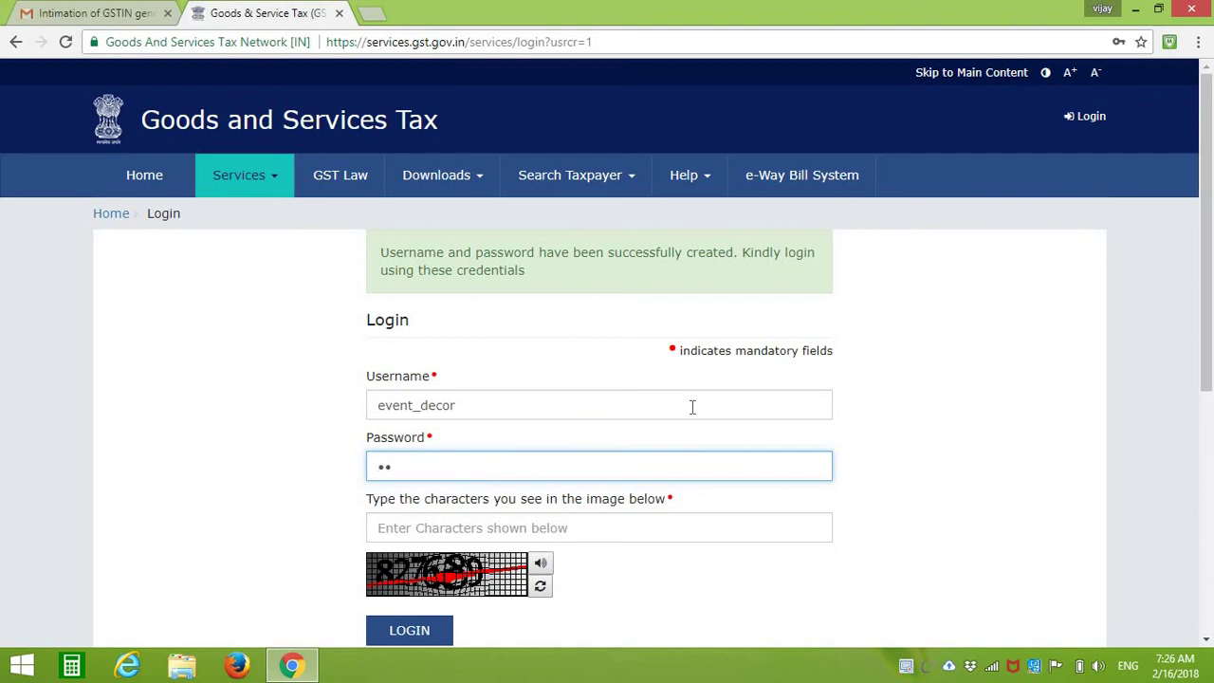
type("•••••••")
left_click(496, 526)
type("827")
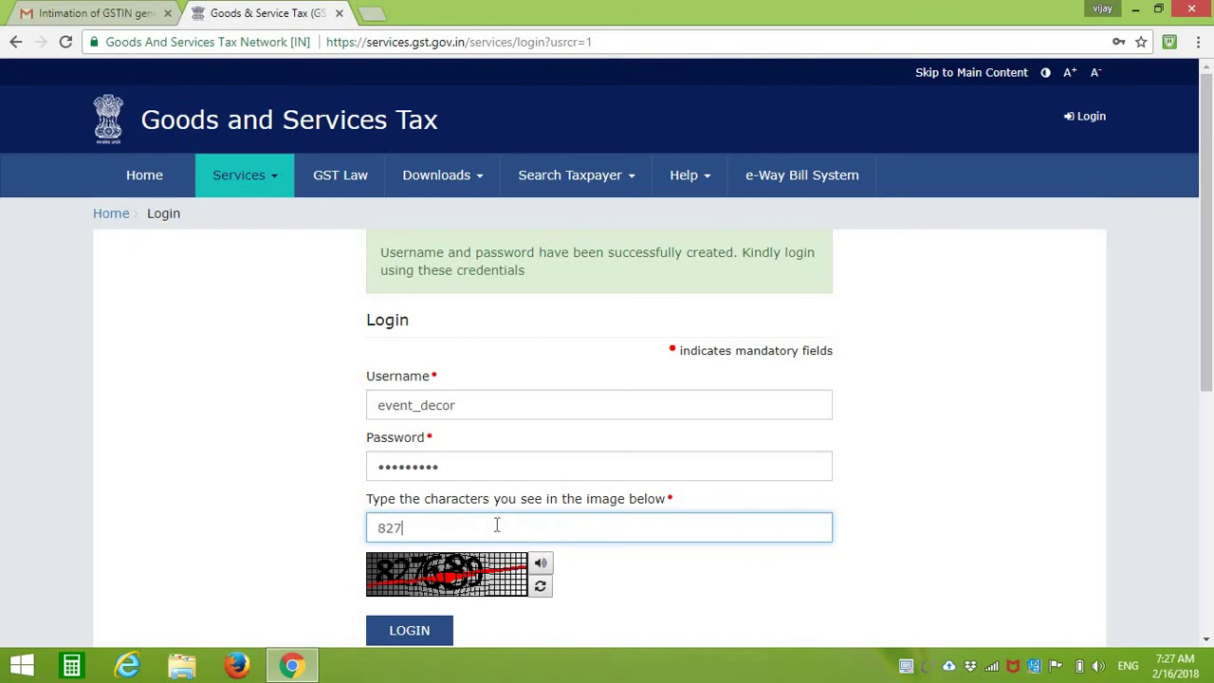
type("689")
left_click(399, 633)
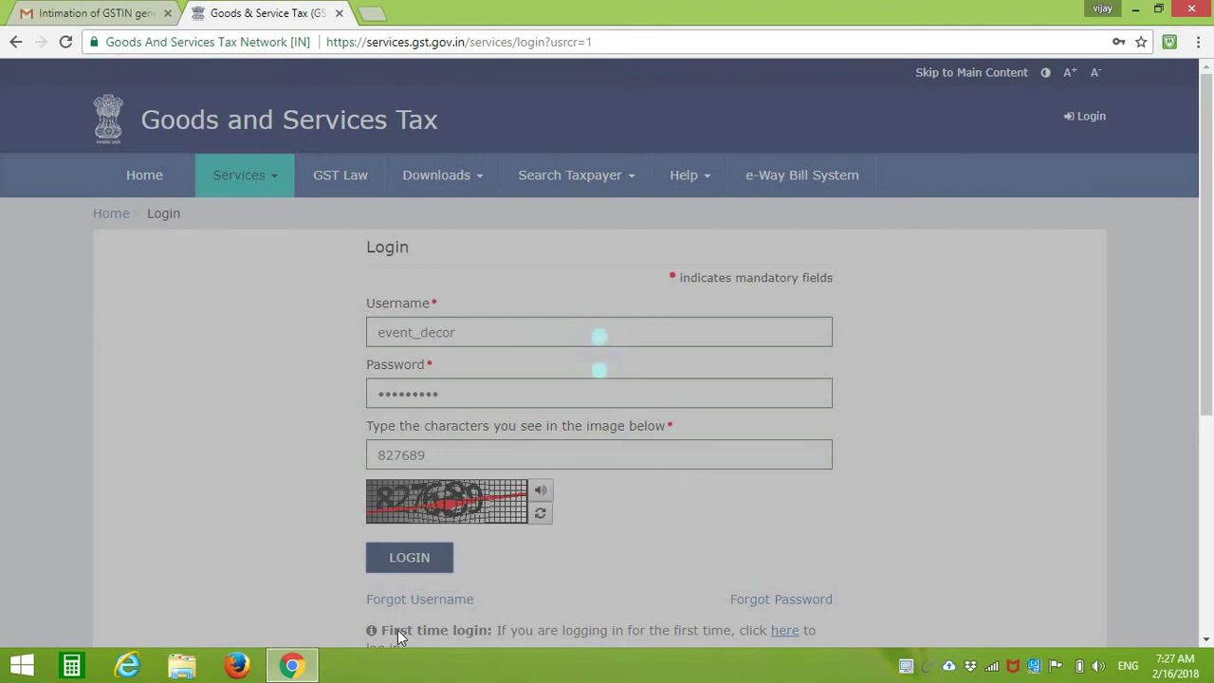
- Wait for the taxpayer welcome dashboard to load, then bring up the Search Taxpayer options
left_click(1209, 500)
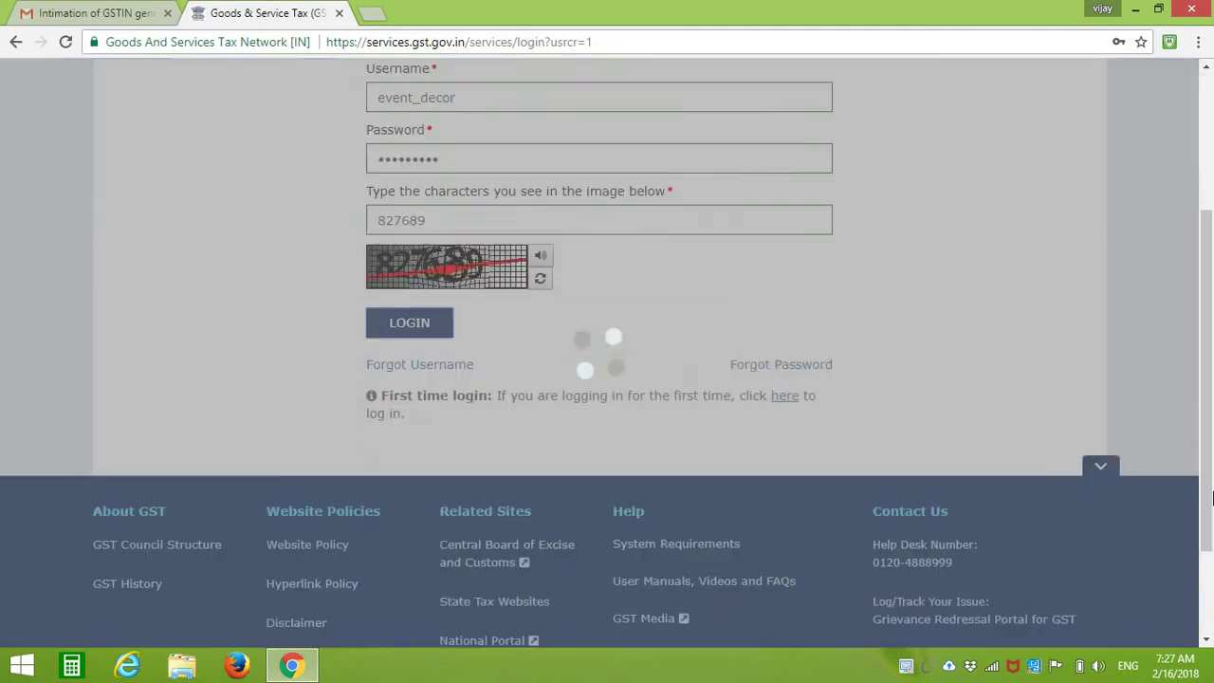
left_click(1209, 240)
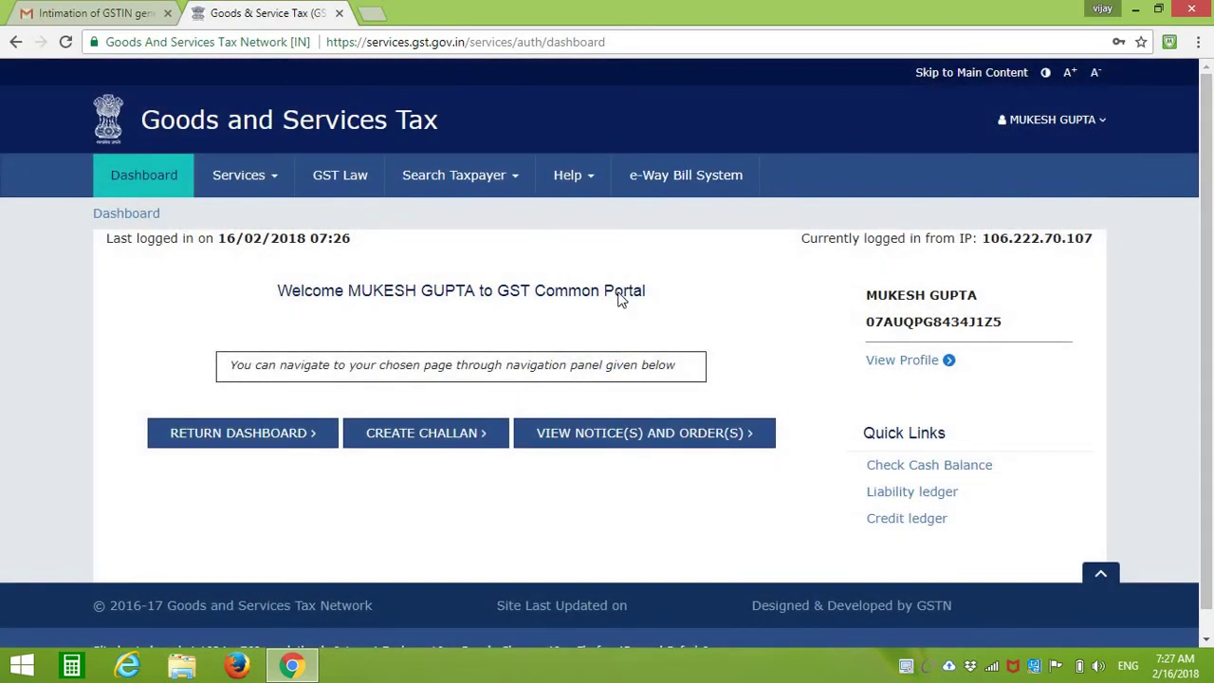
left_click(439, 180)
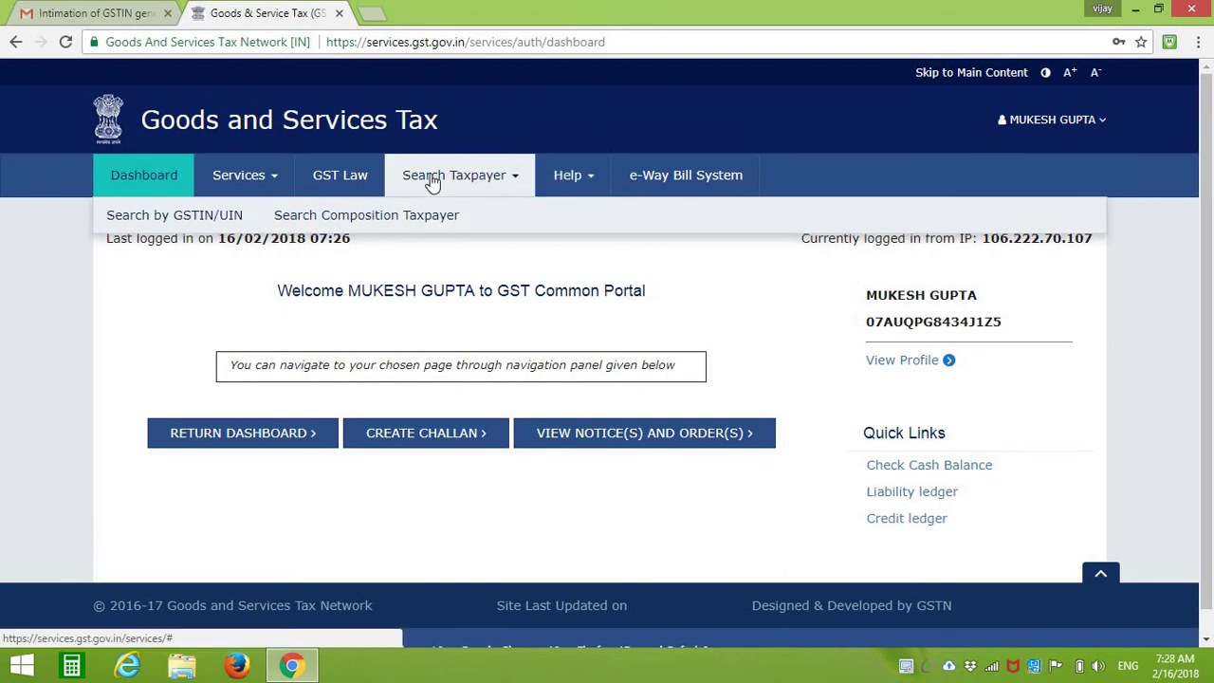
- Download the GST REG-06 certificate PDF from Services > User Services > View/Download Certificates
left_click(279, 185)
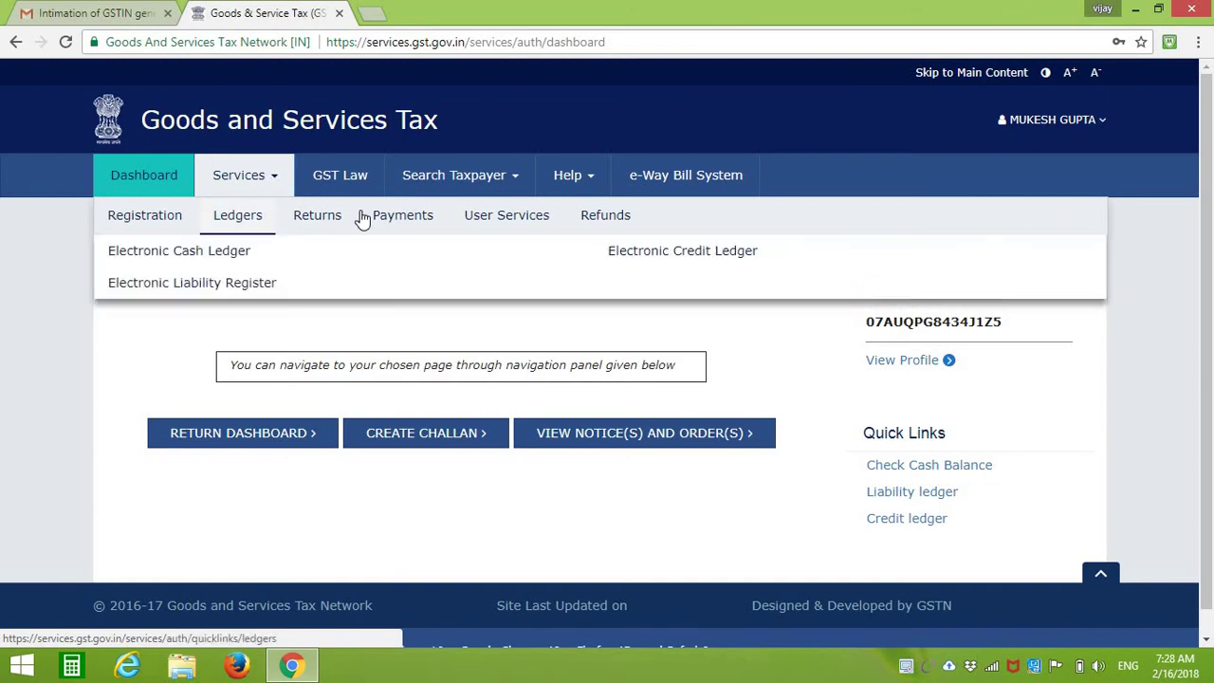
mouse_move(484, 216)
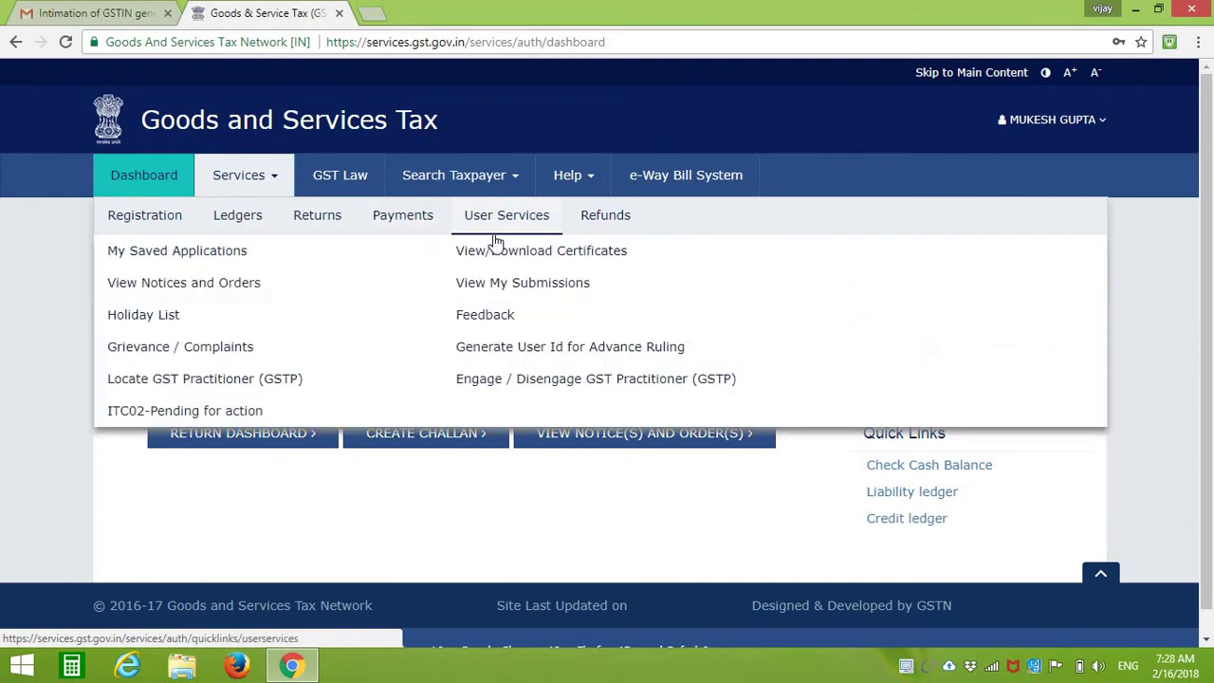
left_click(494, 249)
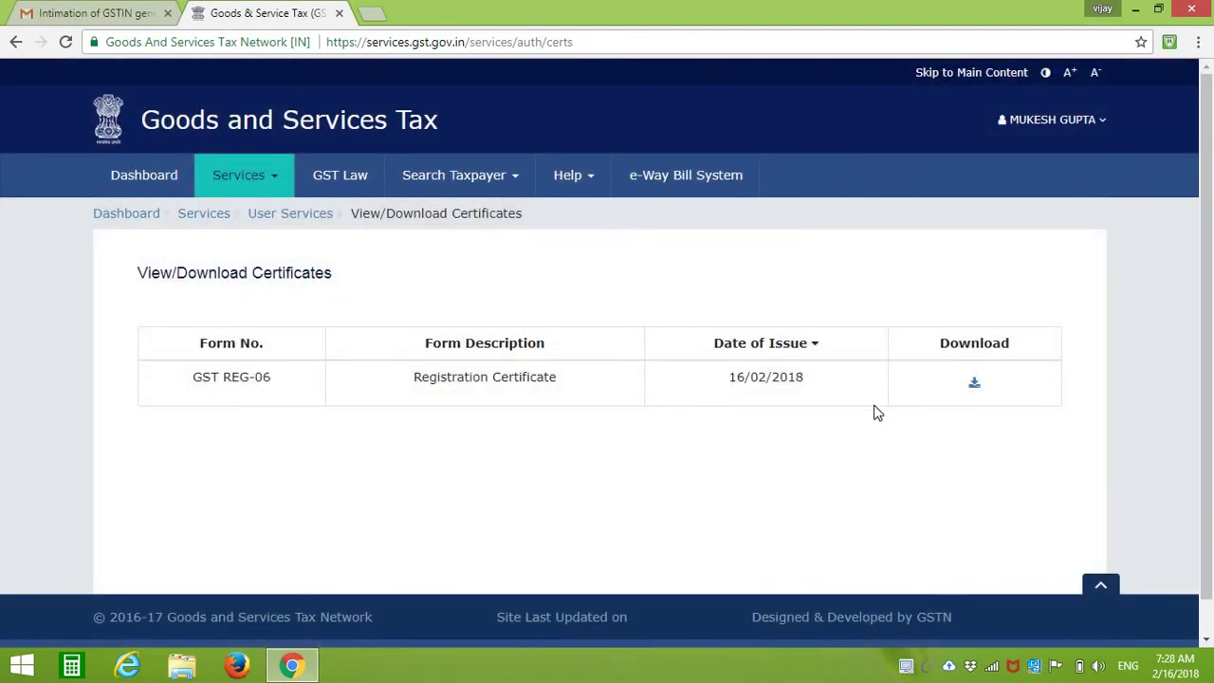
left_click(979, 386)
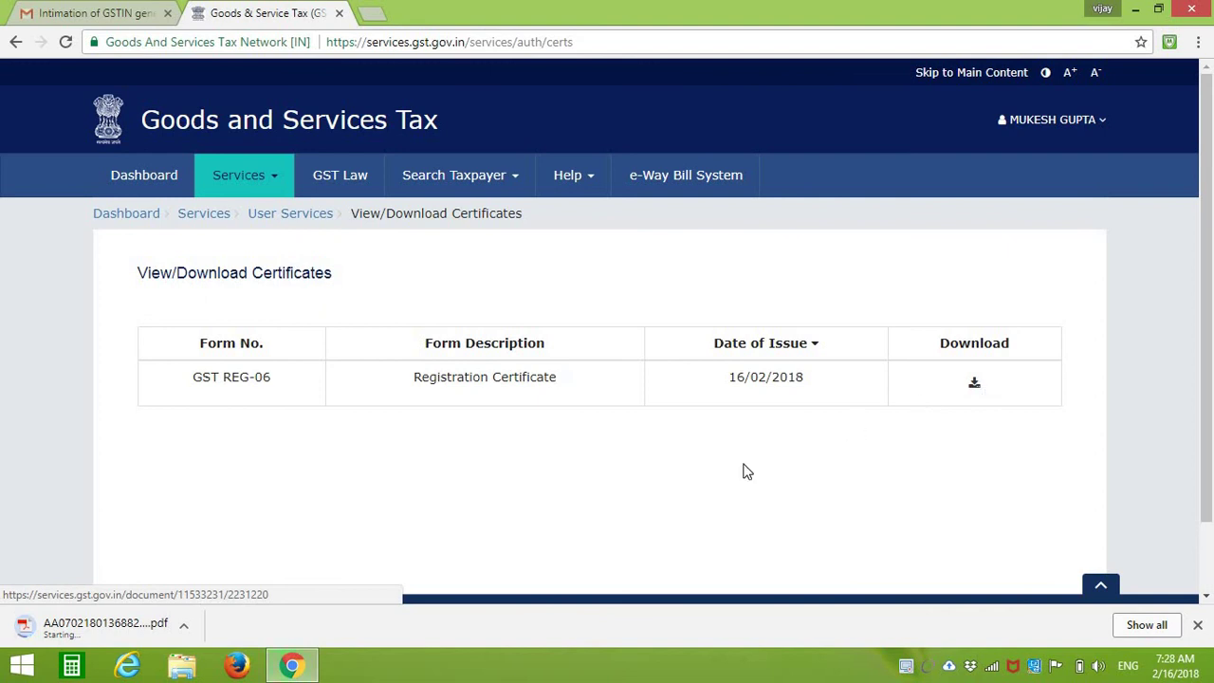
- Copy the downloaded certificate PDF from its download folder onto the desktop
left_click(185, 629)
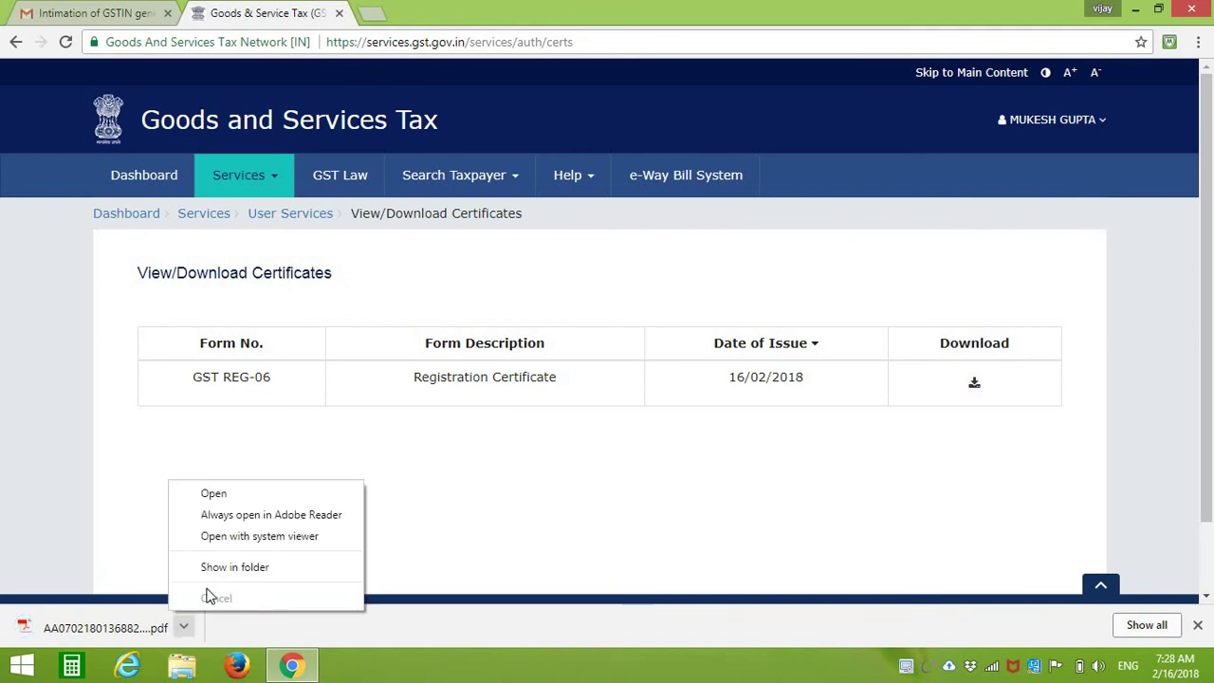
left_click(235, 566)
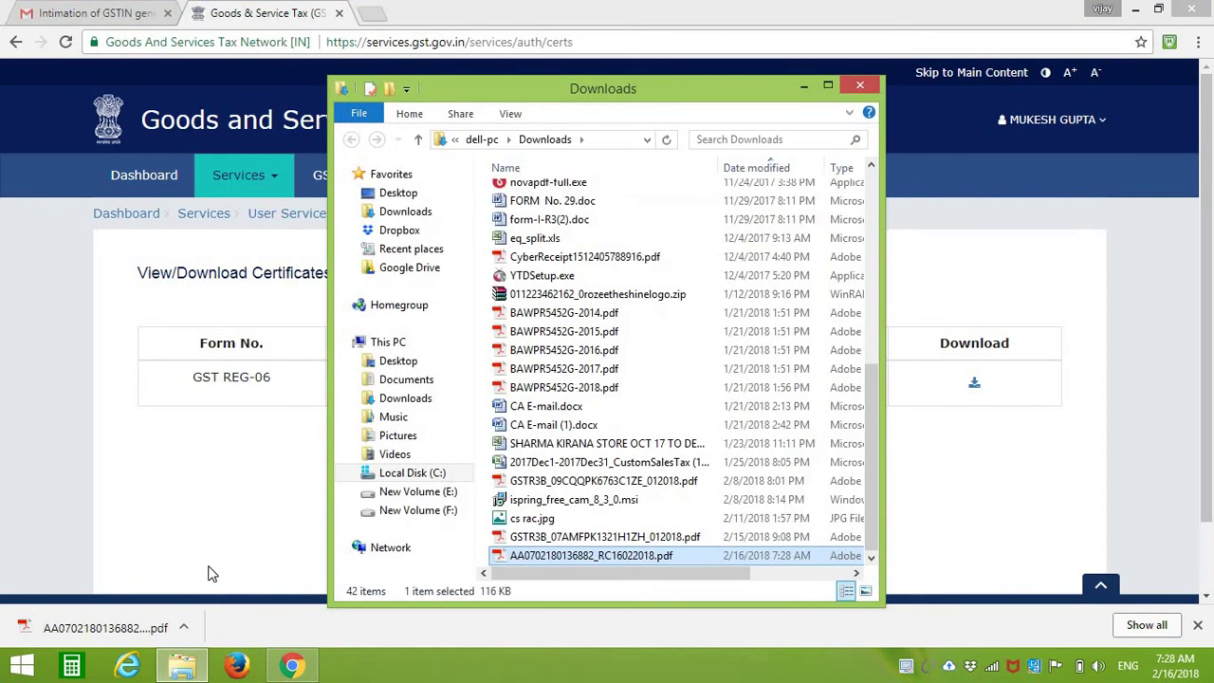
key("super+d")
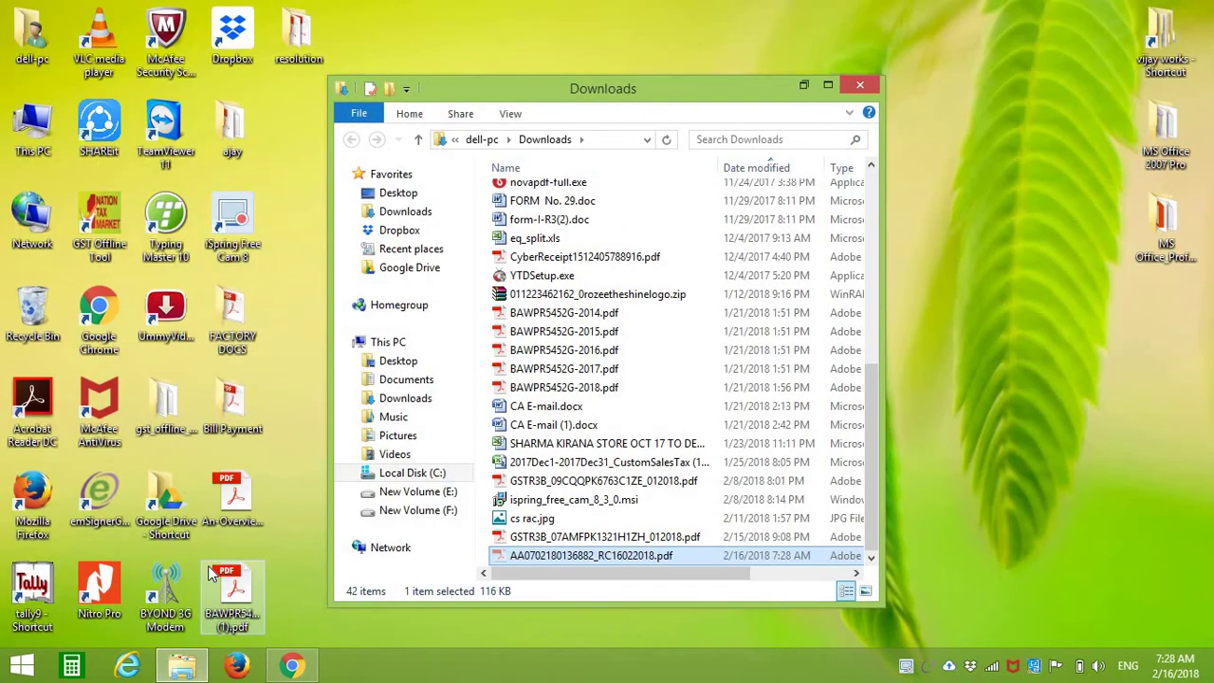
left_click(307, 342)
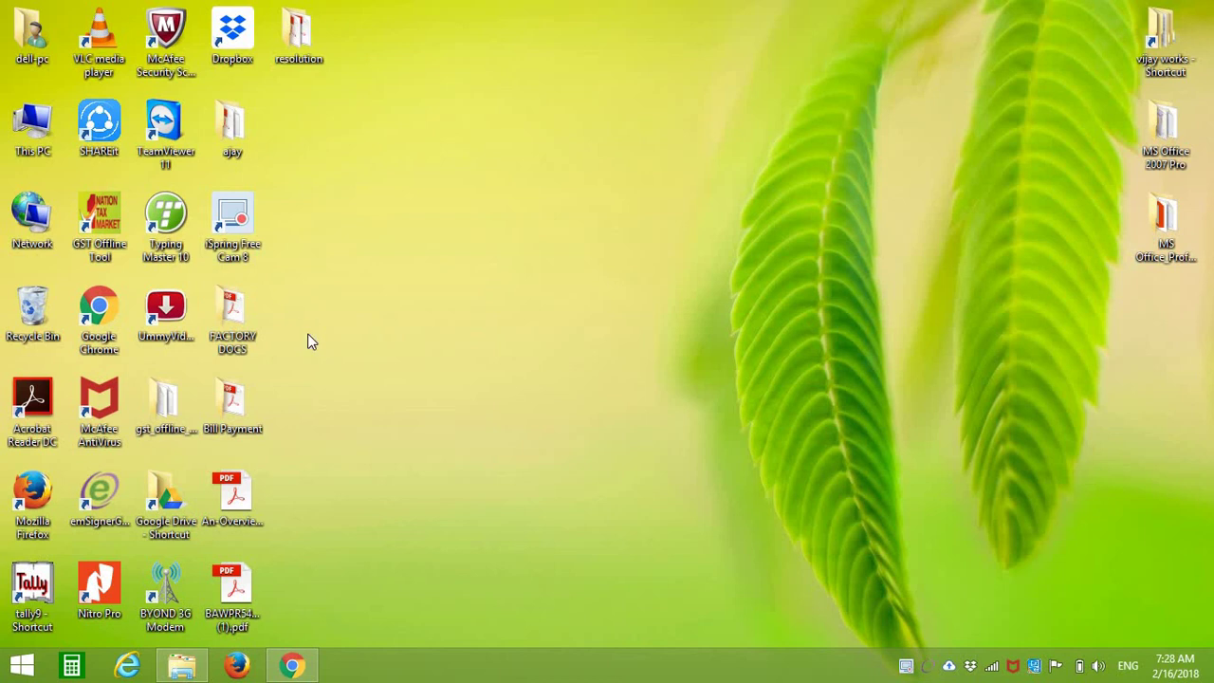
key("ctrl+v")
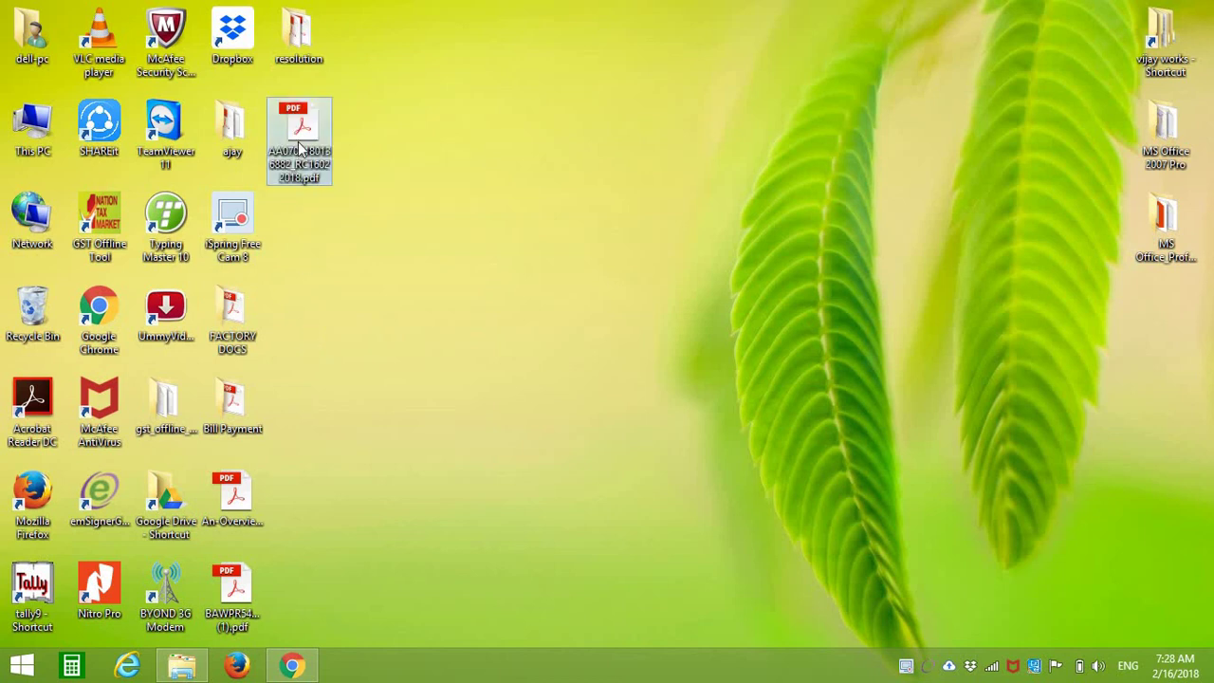
- Rename the desktop PDF to the holder's name followed by 'event decoration GST cert'
right_click(299, 144)
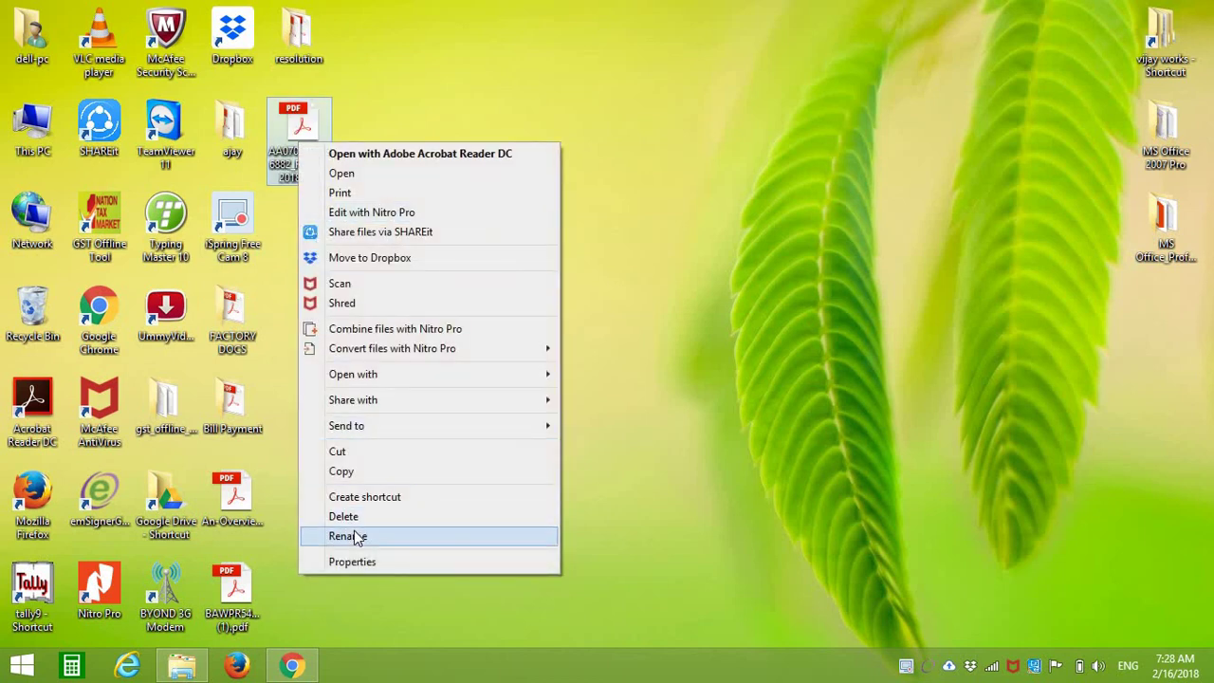
left_click(356, 537)
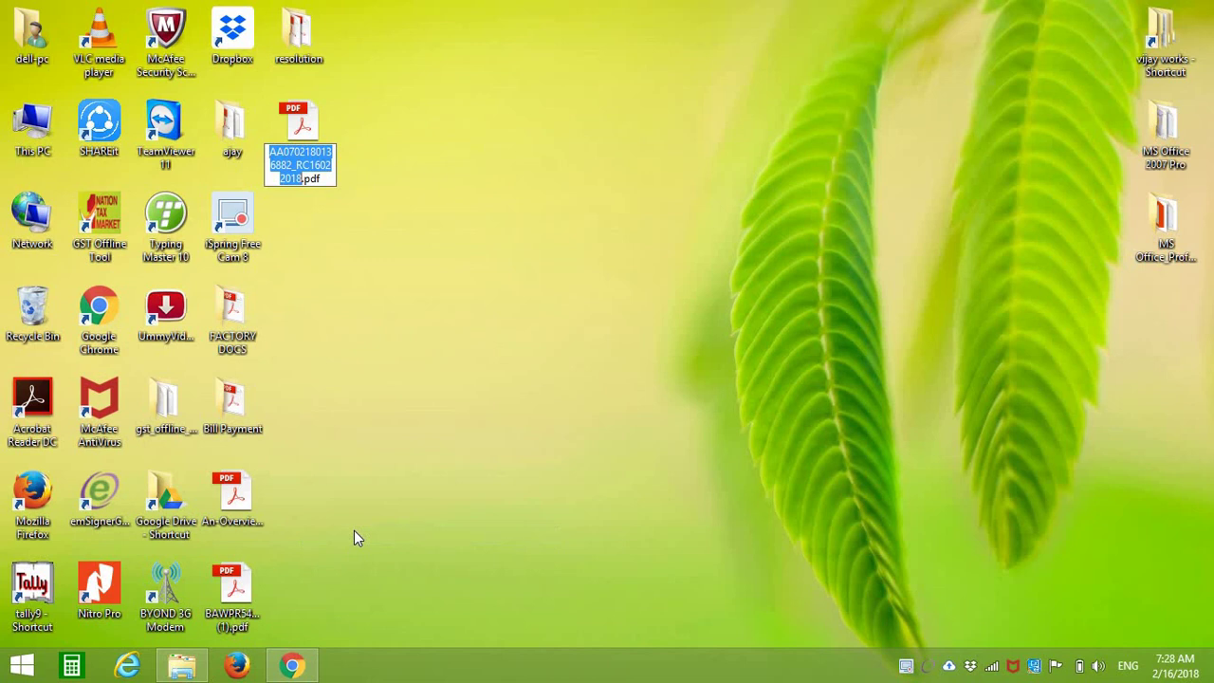
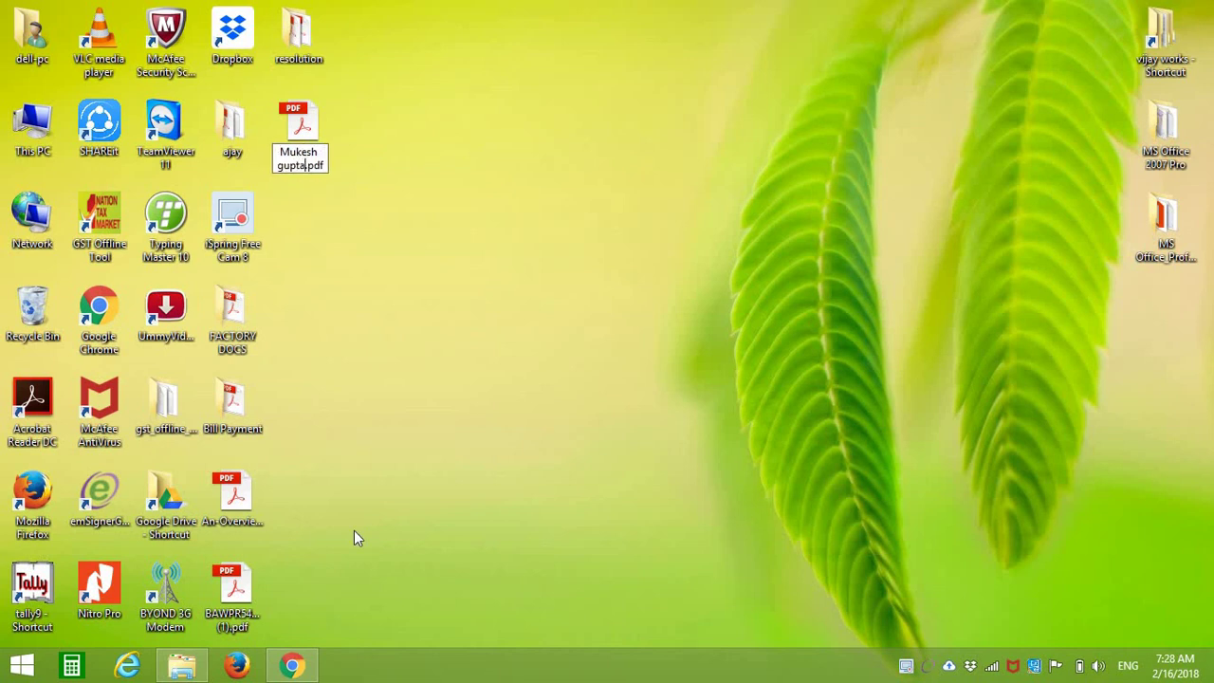
type(" event")
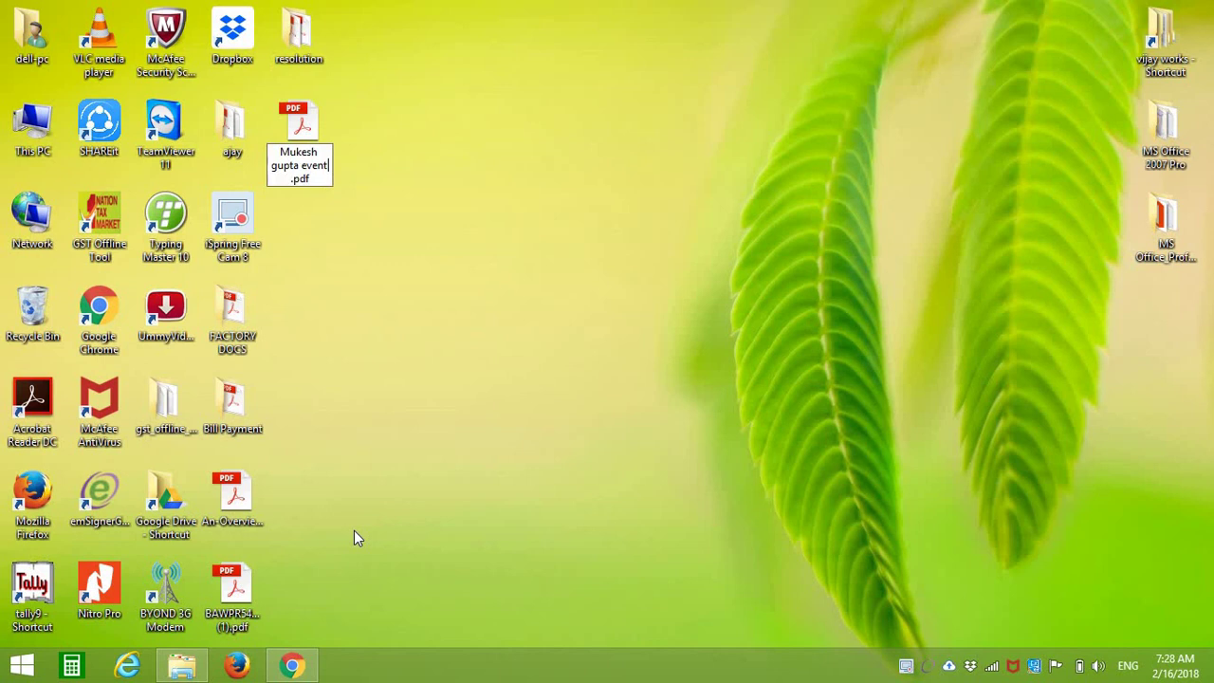
type(" decoration GST cert")
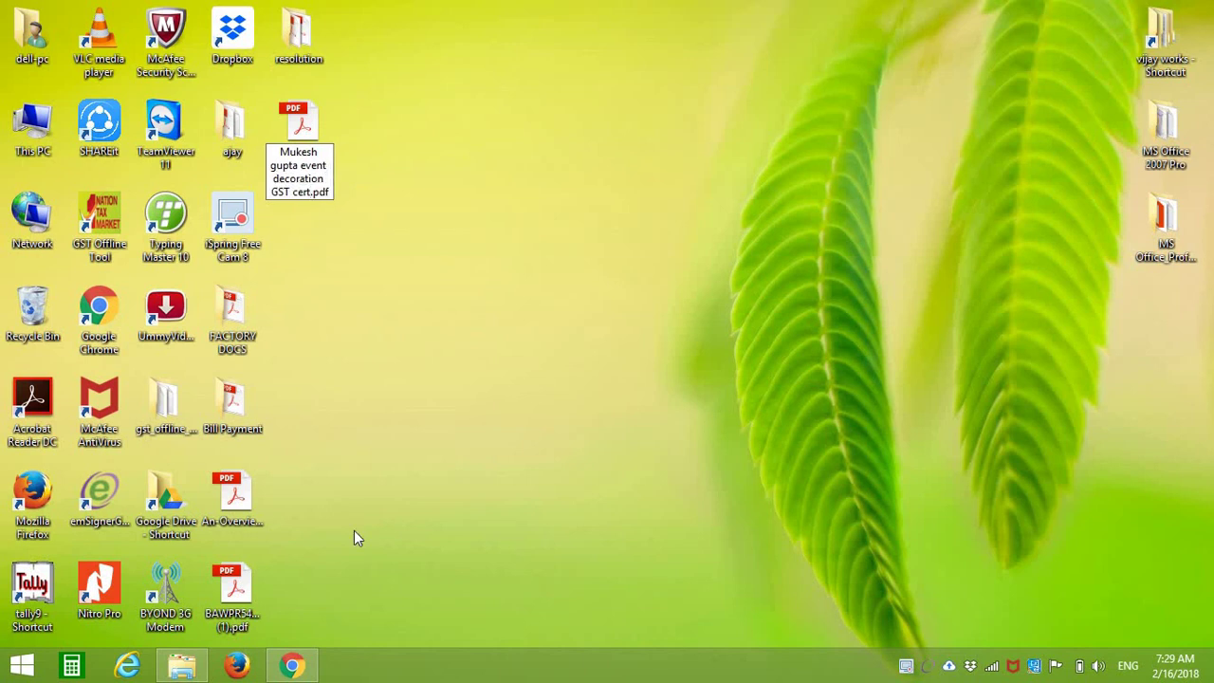
key("Return")
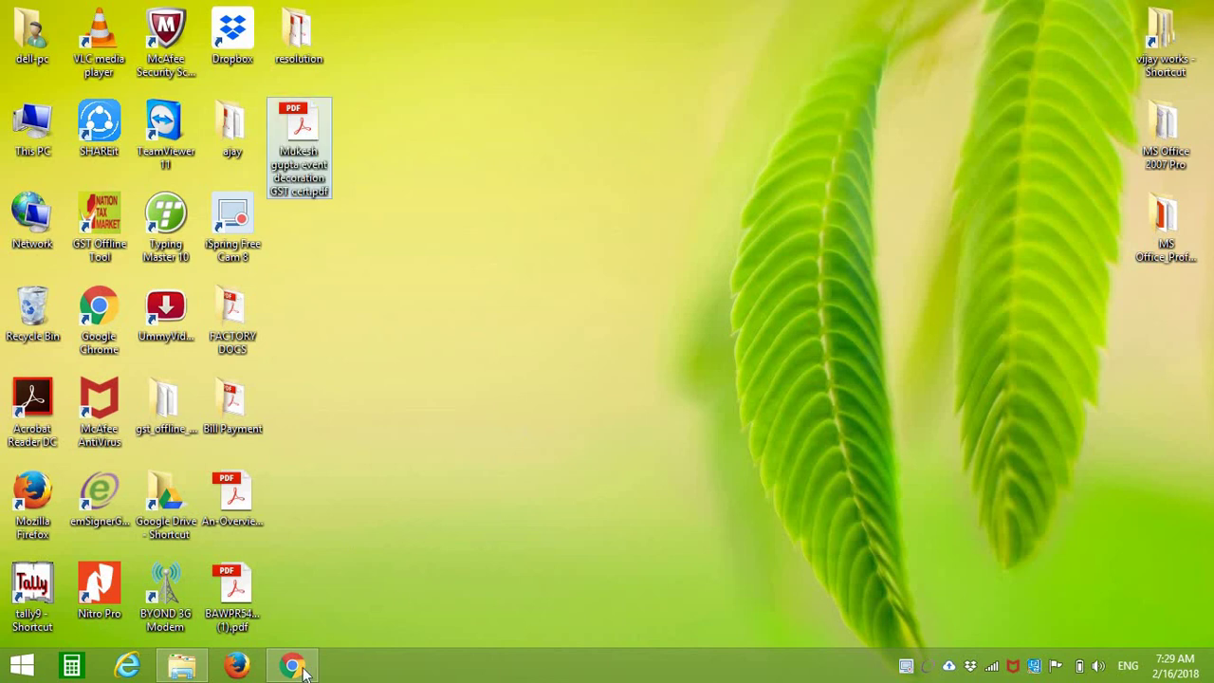
- Back in the portal, close the downloads bar and show the signed-in user's Logout menu
left_click(294, 667)
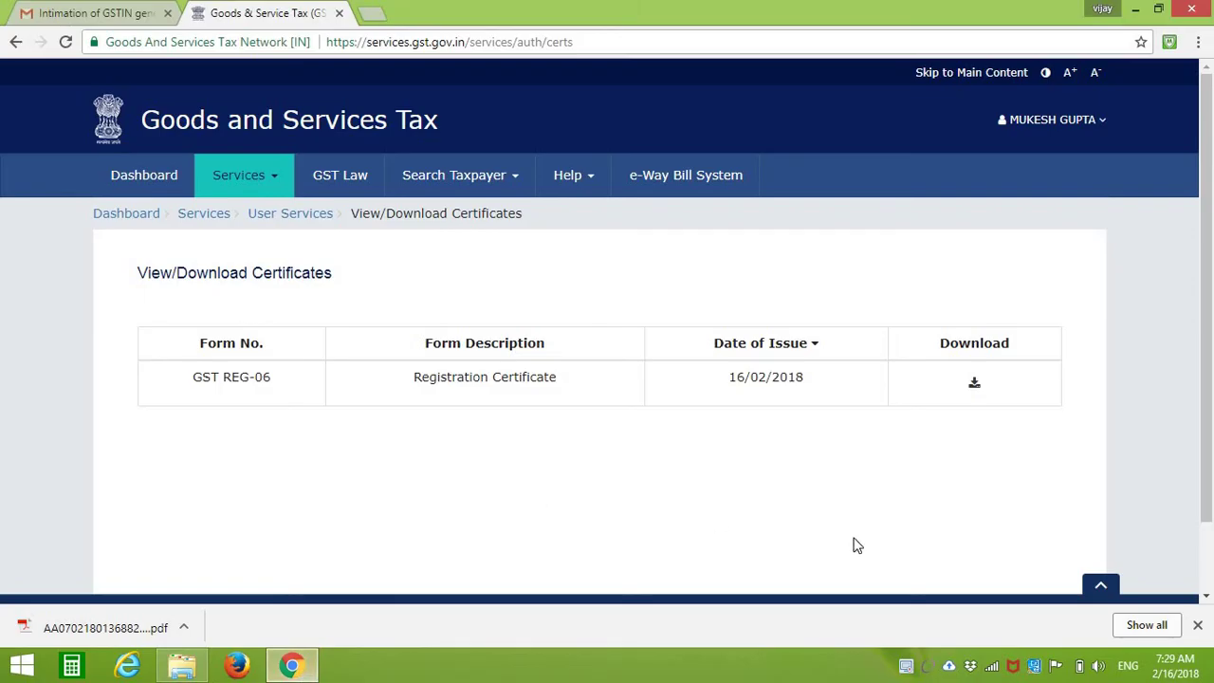
left_click(284, 188)
mouse_move(495, 228)
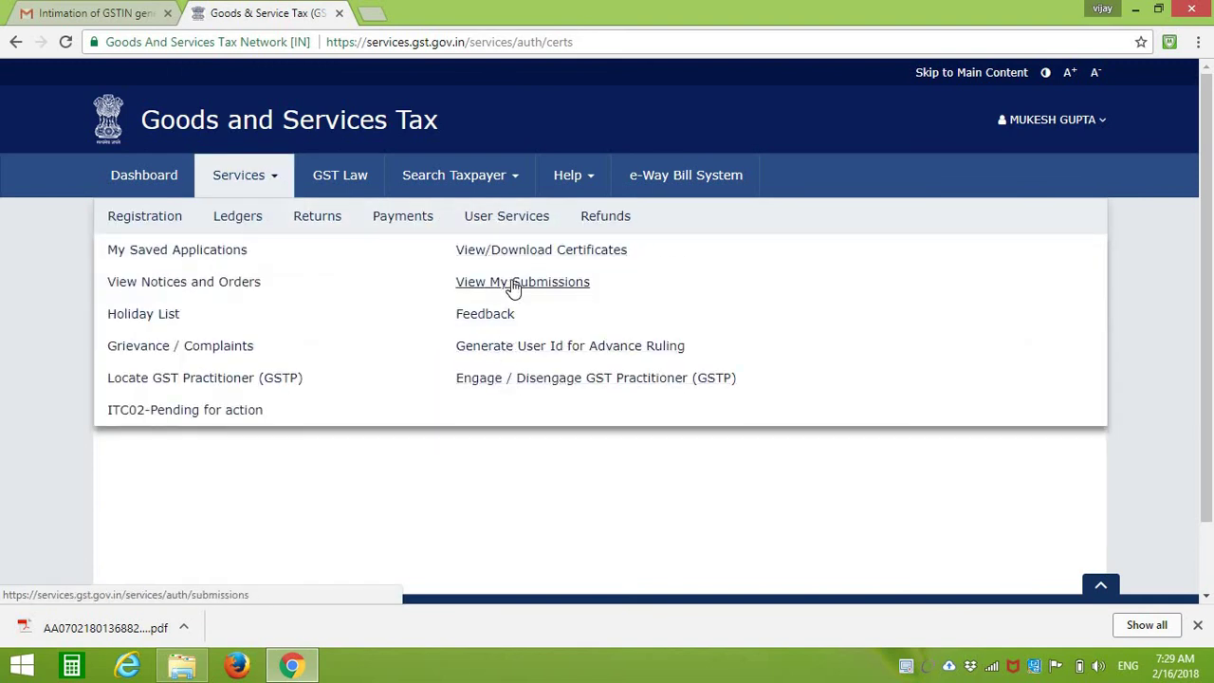
left_click(147, 190)
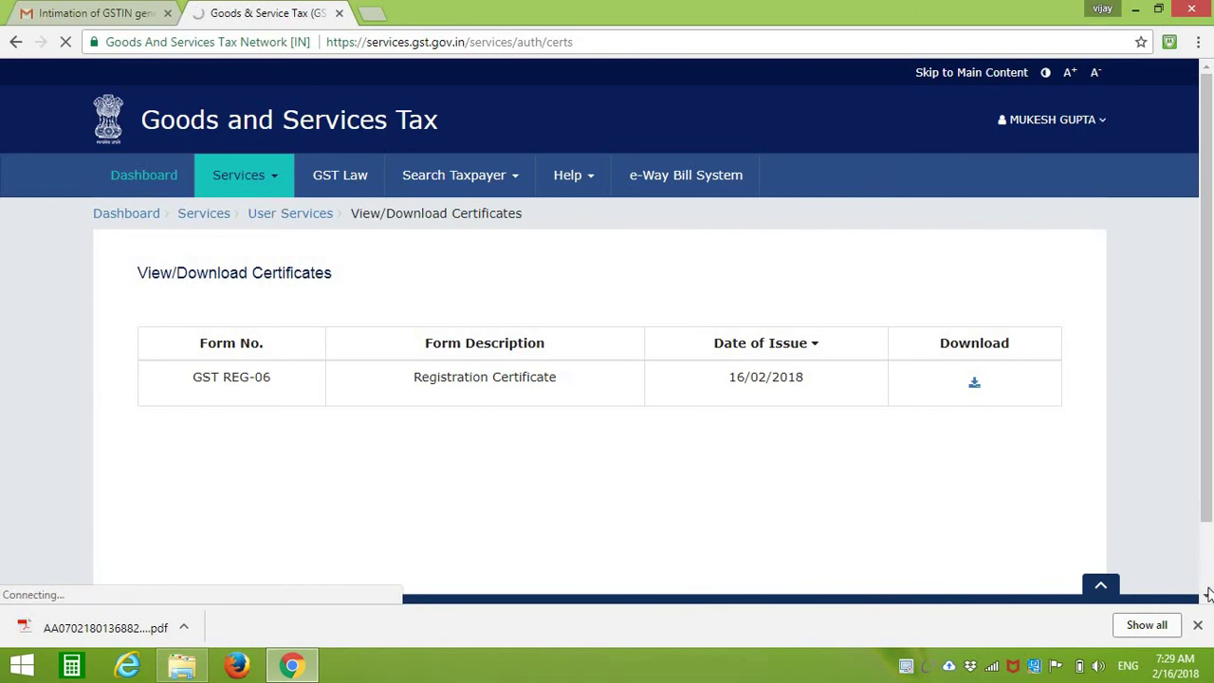
left_click(1198, 627)
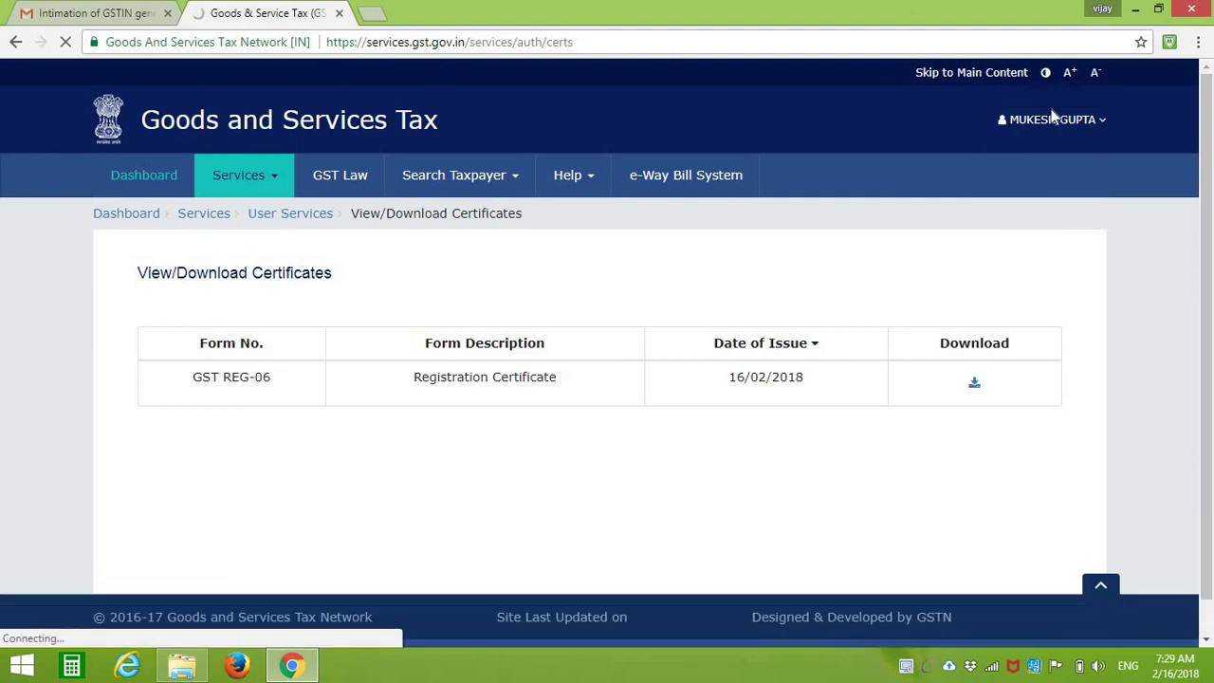
left_click(1087, 118)
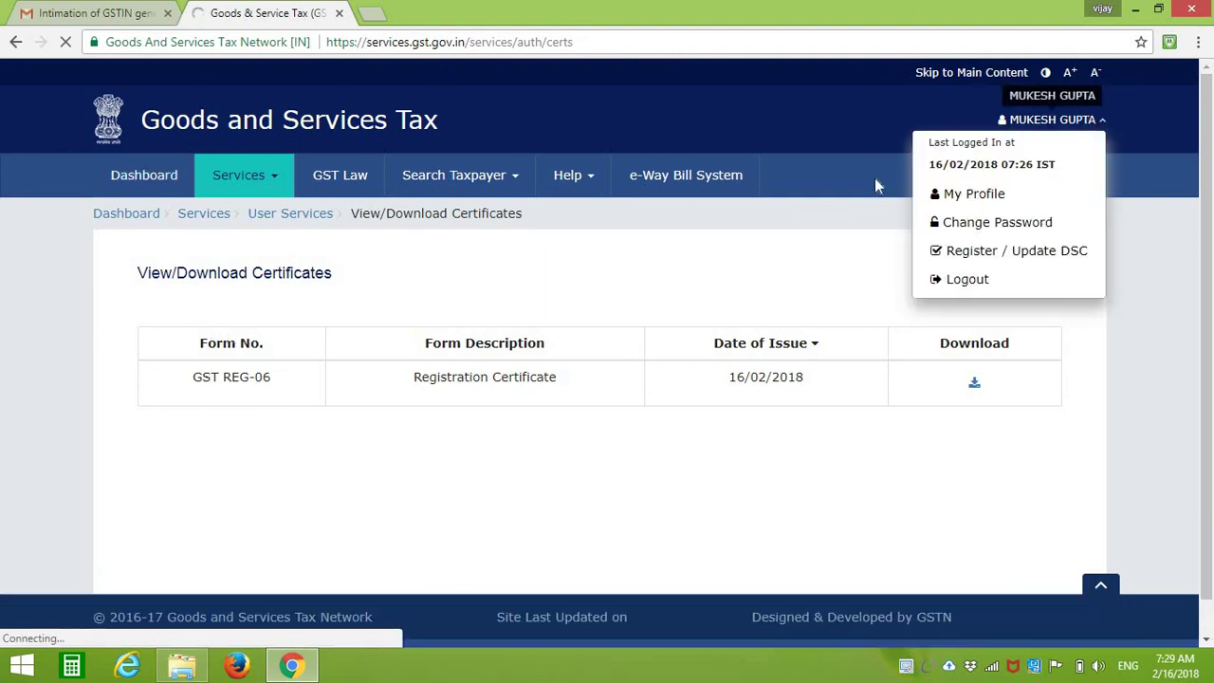